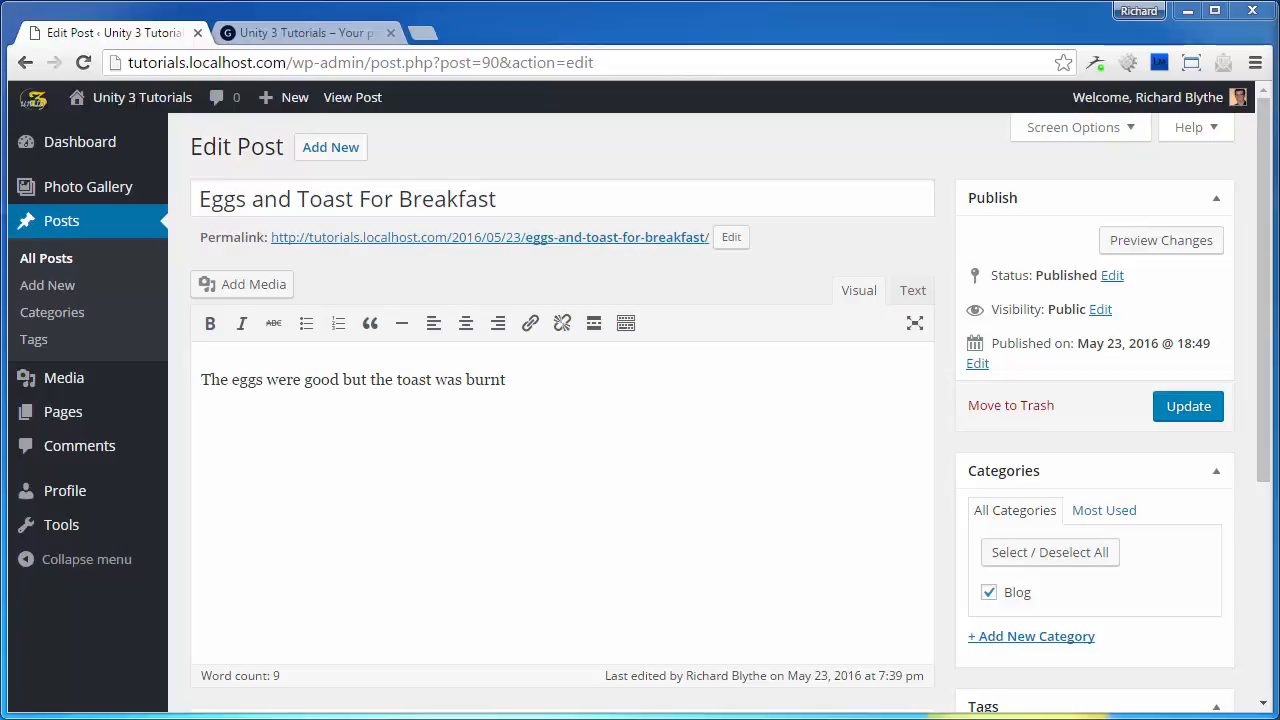
Add a new category named My Mornings with no parent to the Eggs and Toast For Breakfast post and update the post.
click(1040, 640)
scroll(1041, 630, down, 2)
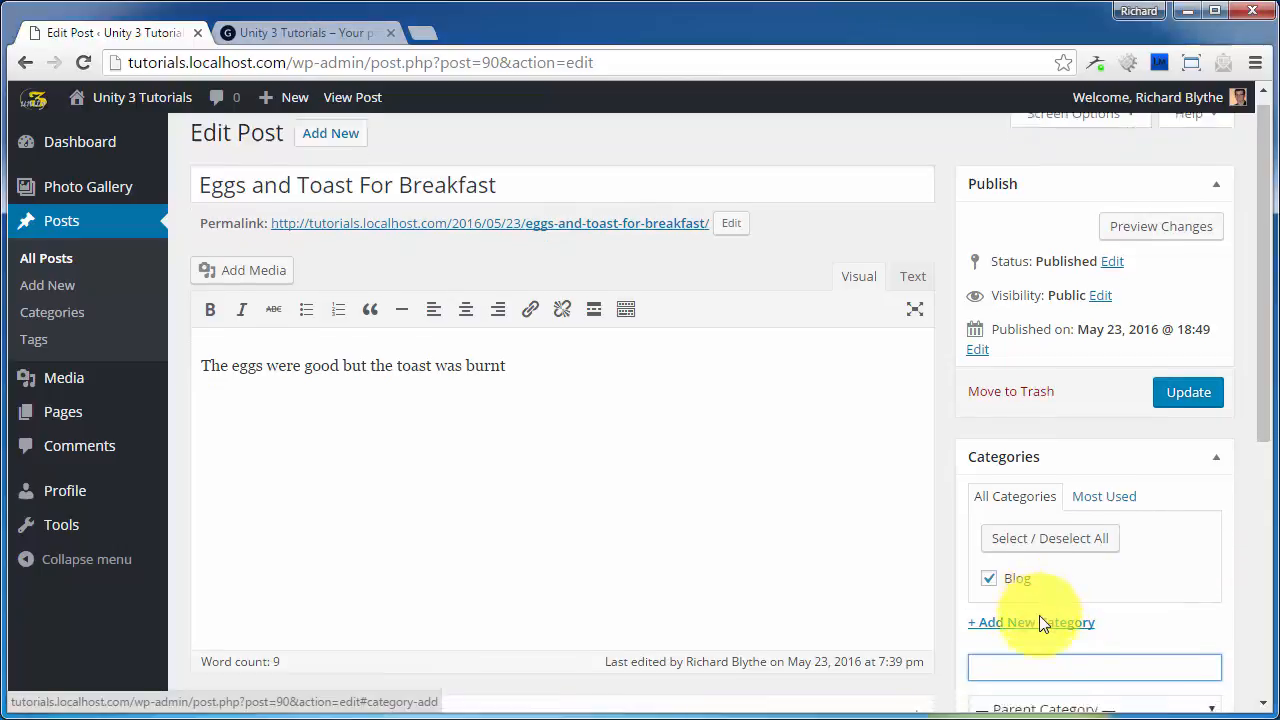
scroll(1040, 623, down, 1)
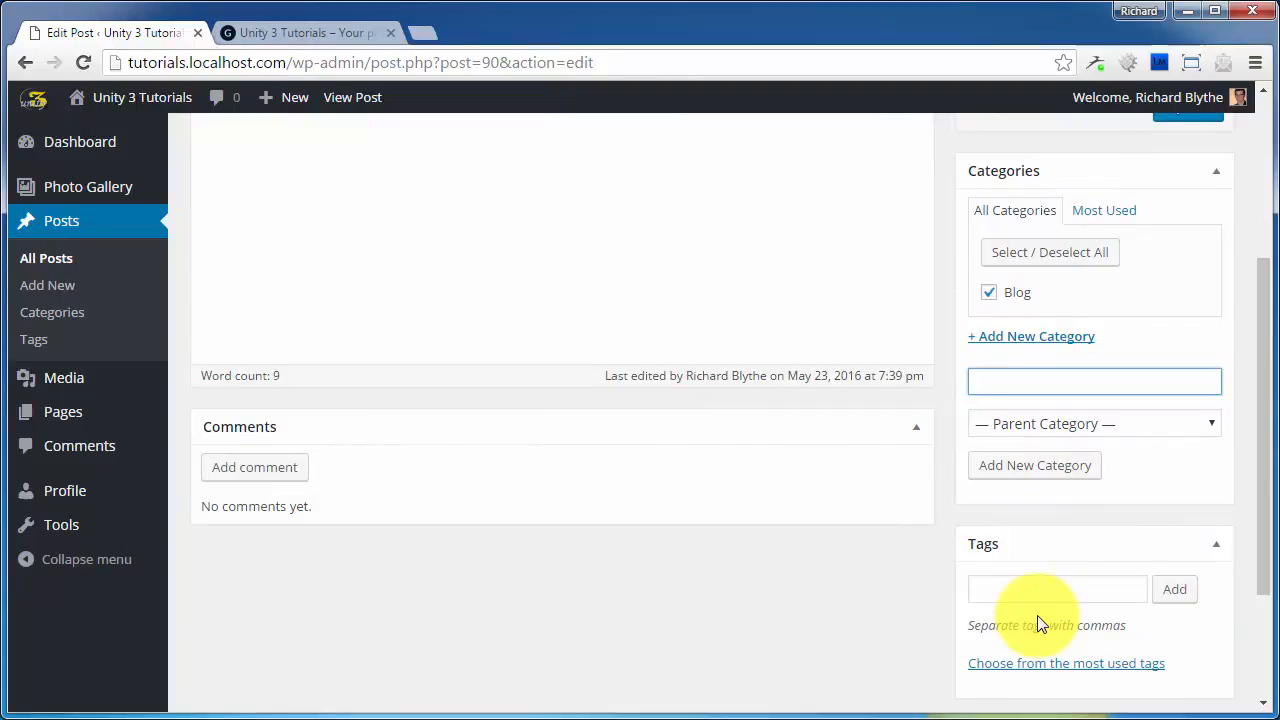
text(M)
text(y N)
text(e)
key(BackSpace)
key(BackSpace)
text(Mornings)
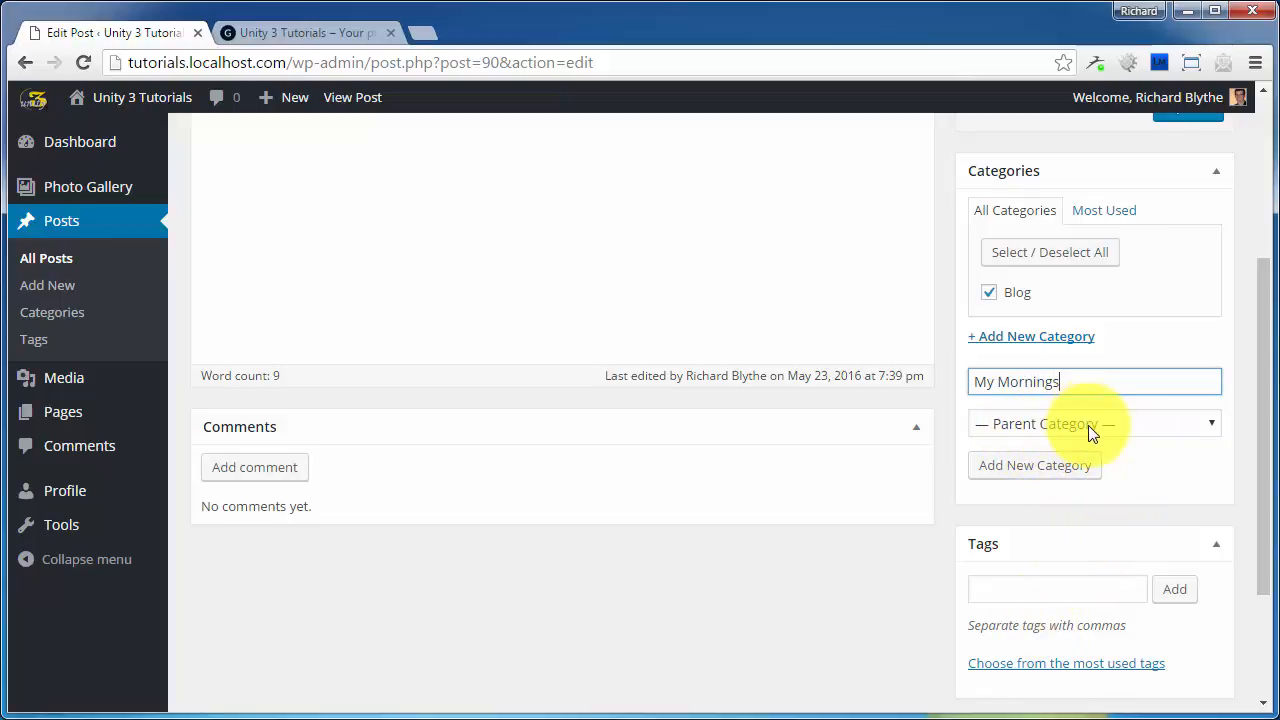
click(1043, 470)
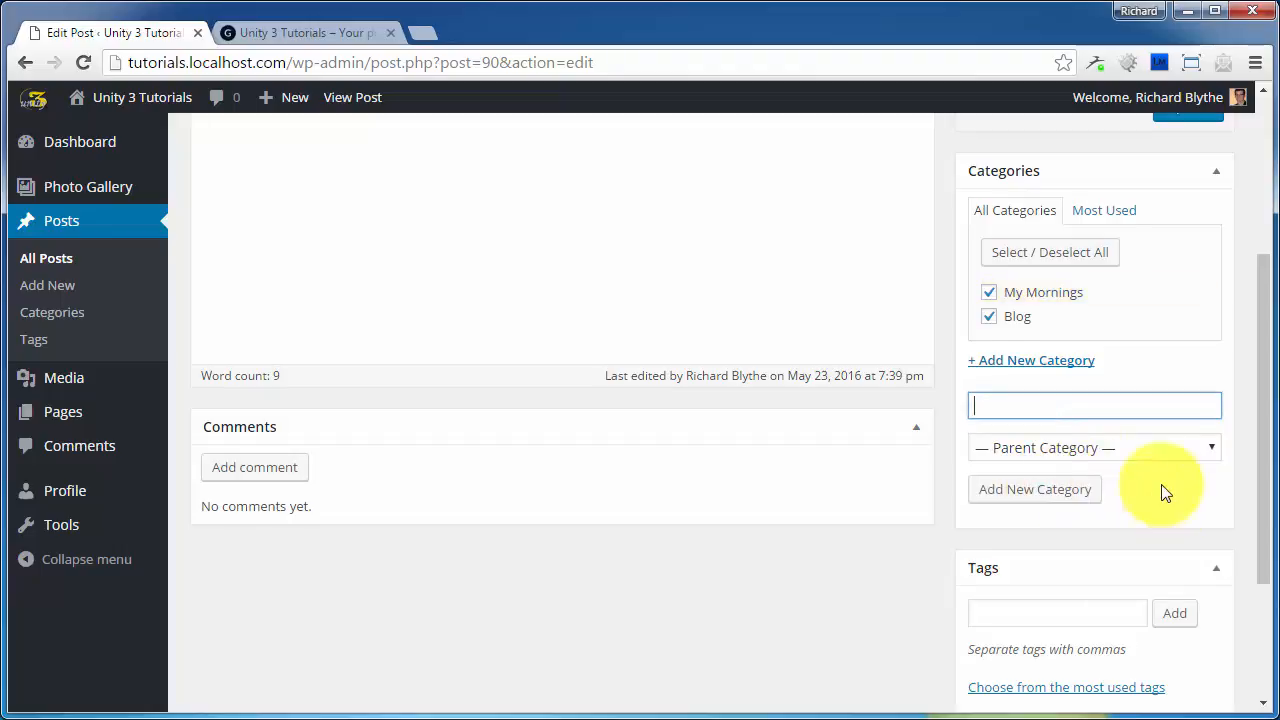
scroll(1068, 349, up, 1)
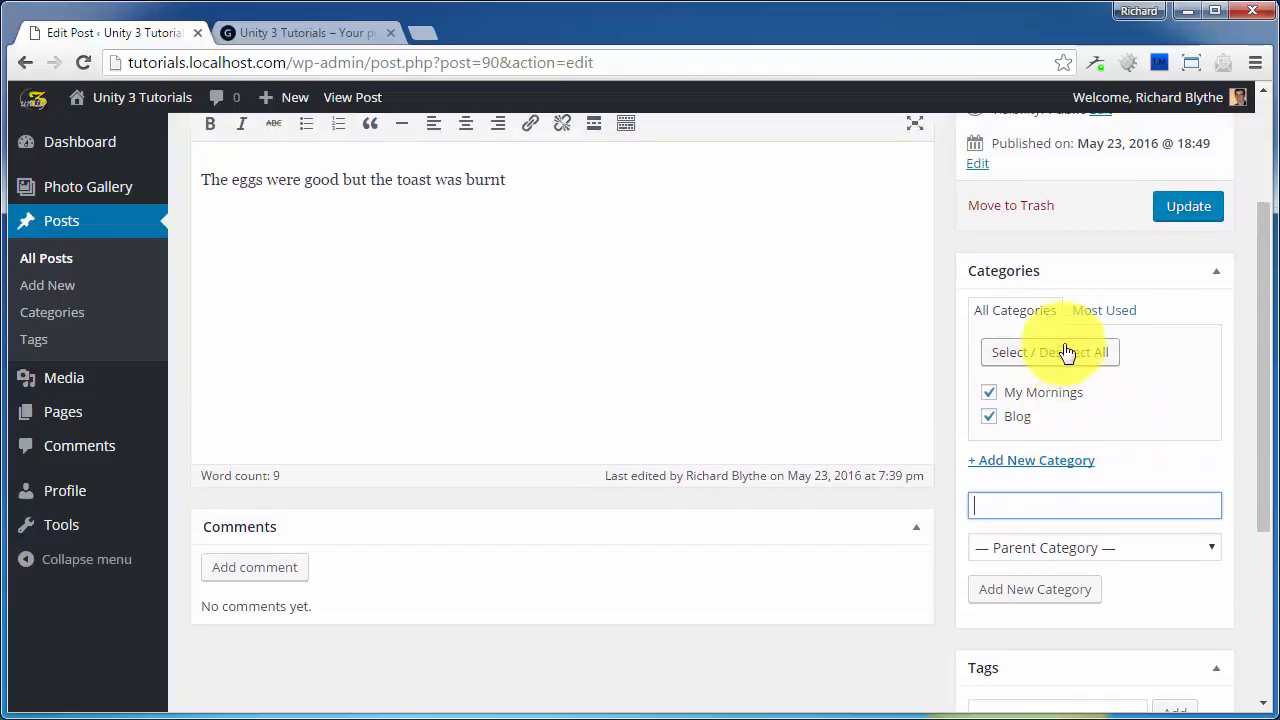
click(1186, 208)
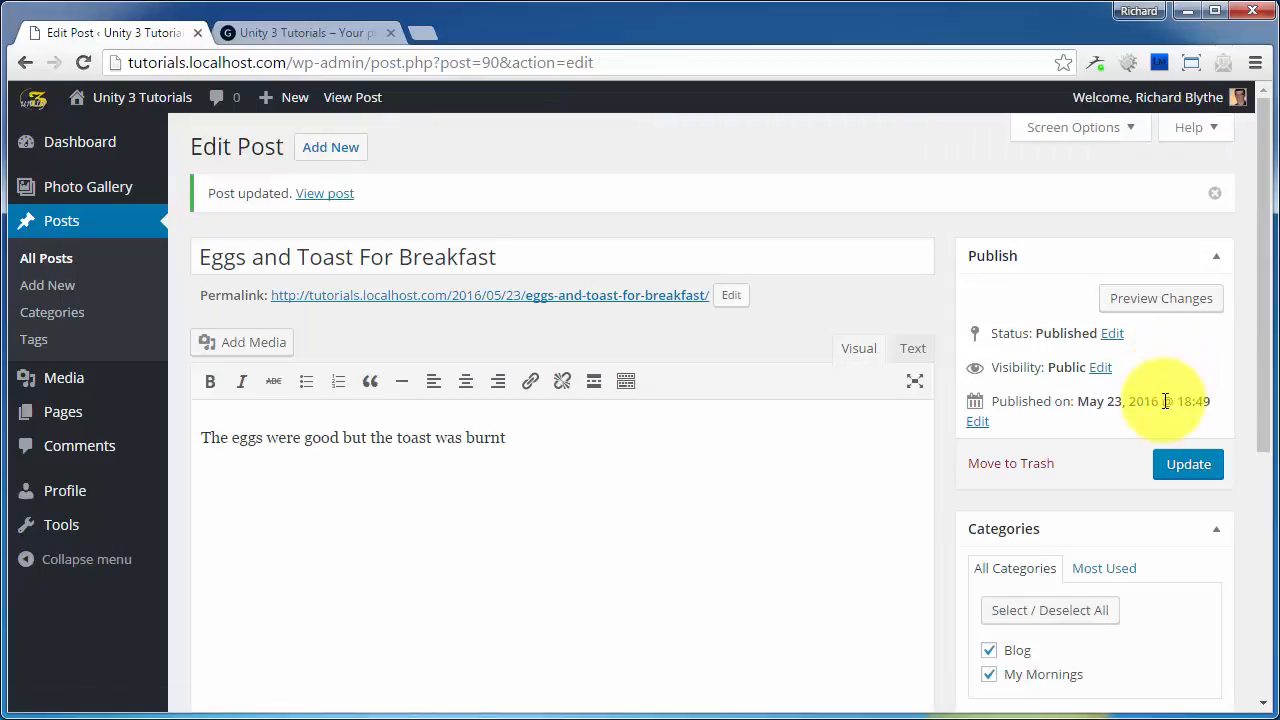
Add a new category named Eating with My Mornings as its parent category.
scroll(1157, 405, down, 4)
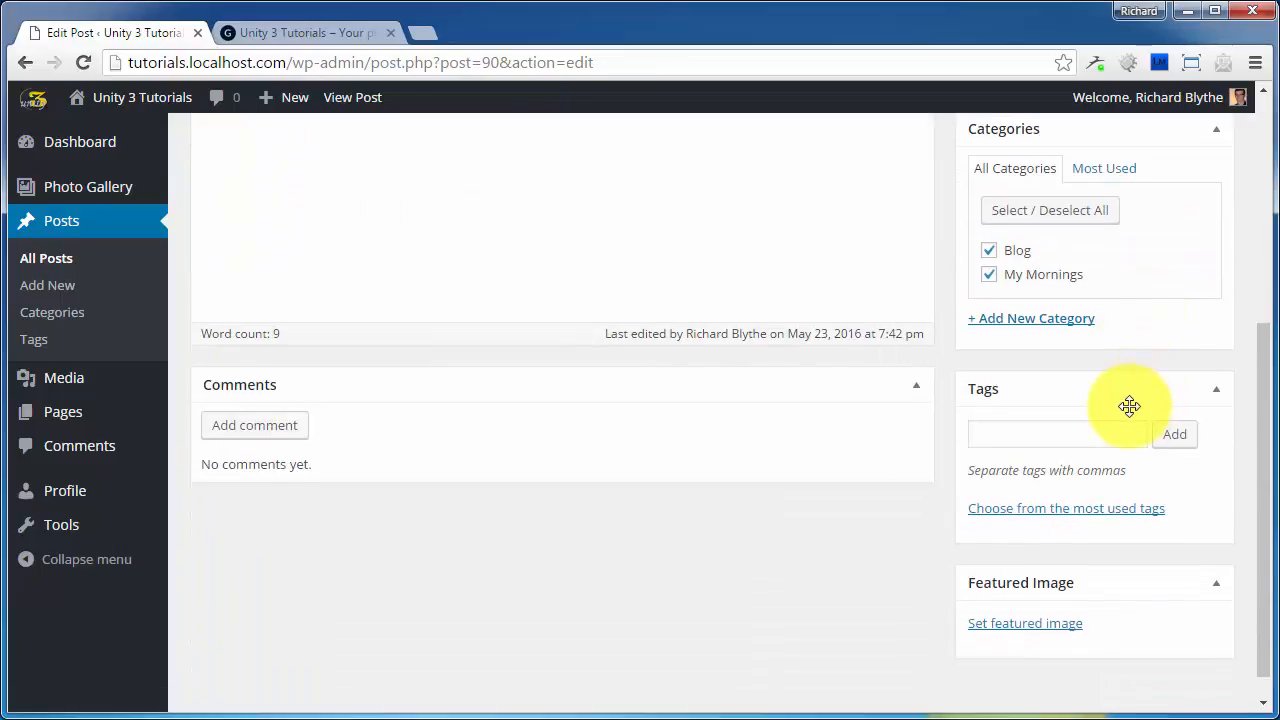
scroll(1128, 406, up, 1)
click(1066, 420)
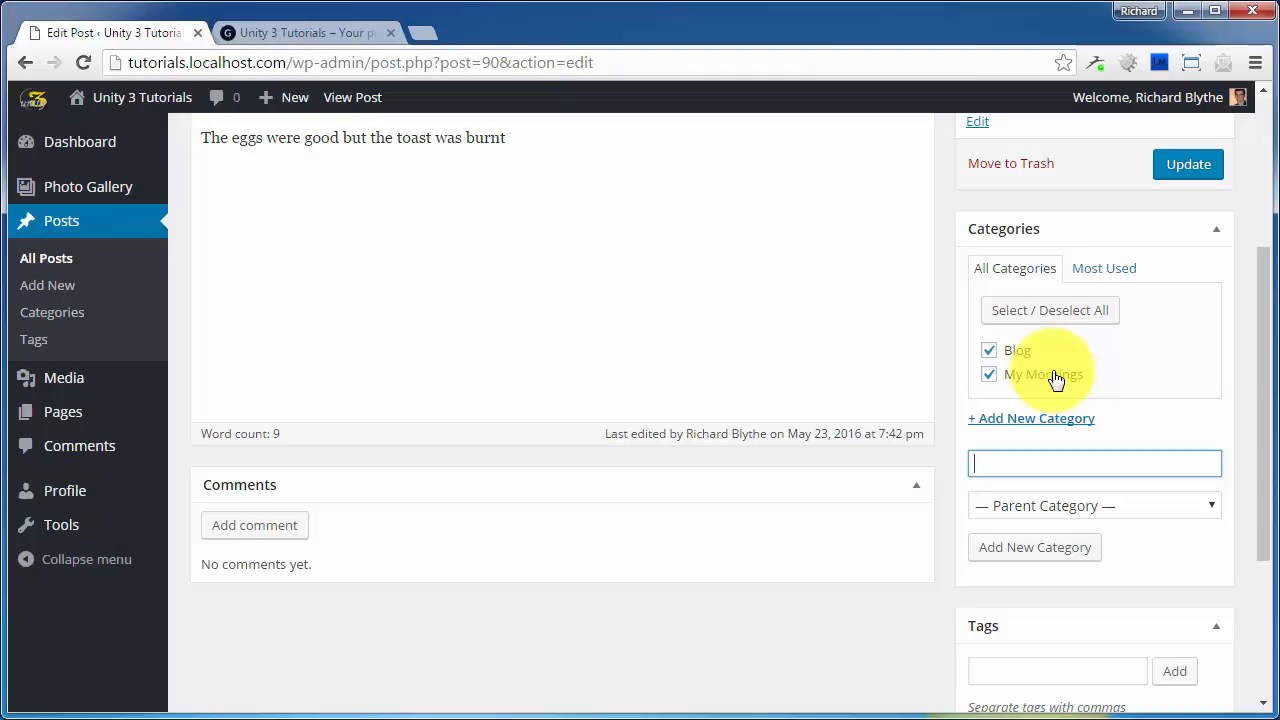
click(1002, 463)
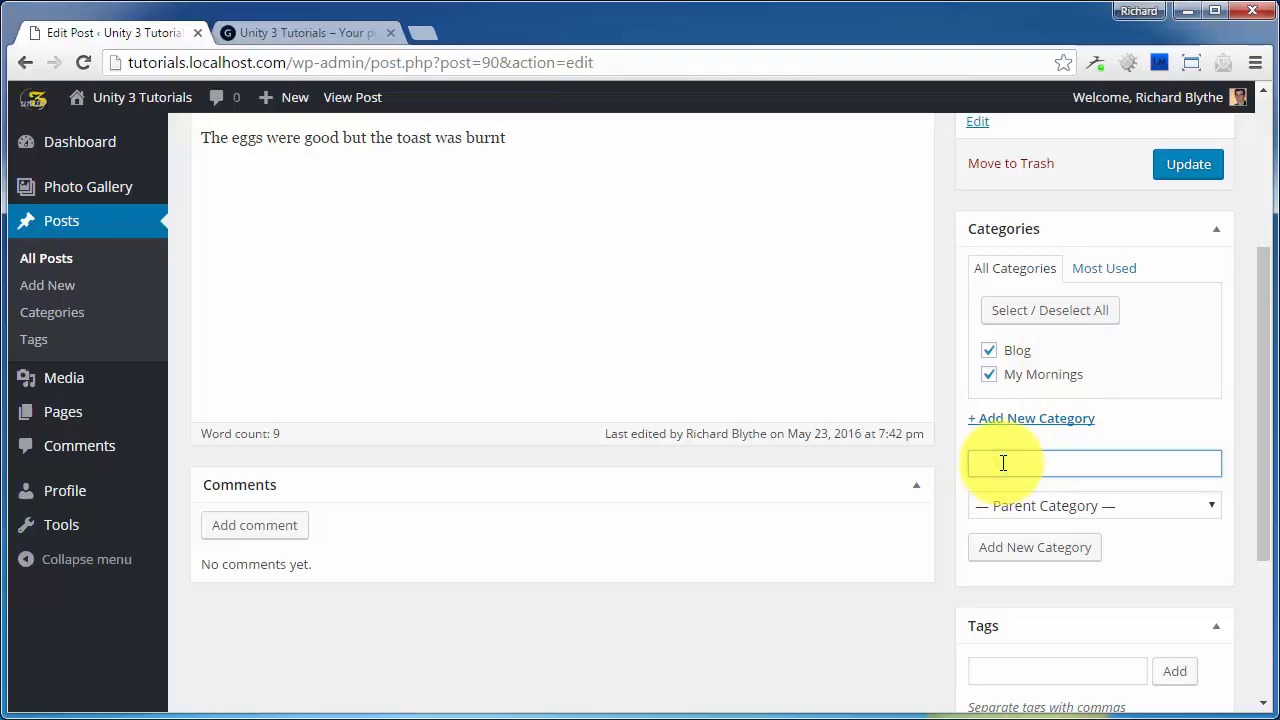
text(Eatings)
click(1103, 505)
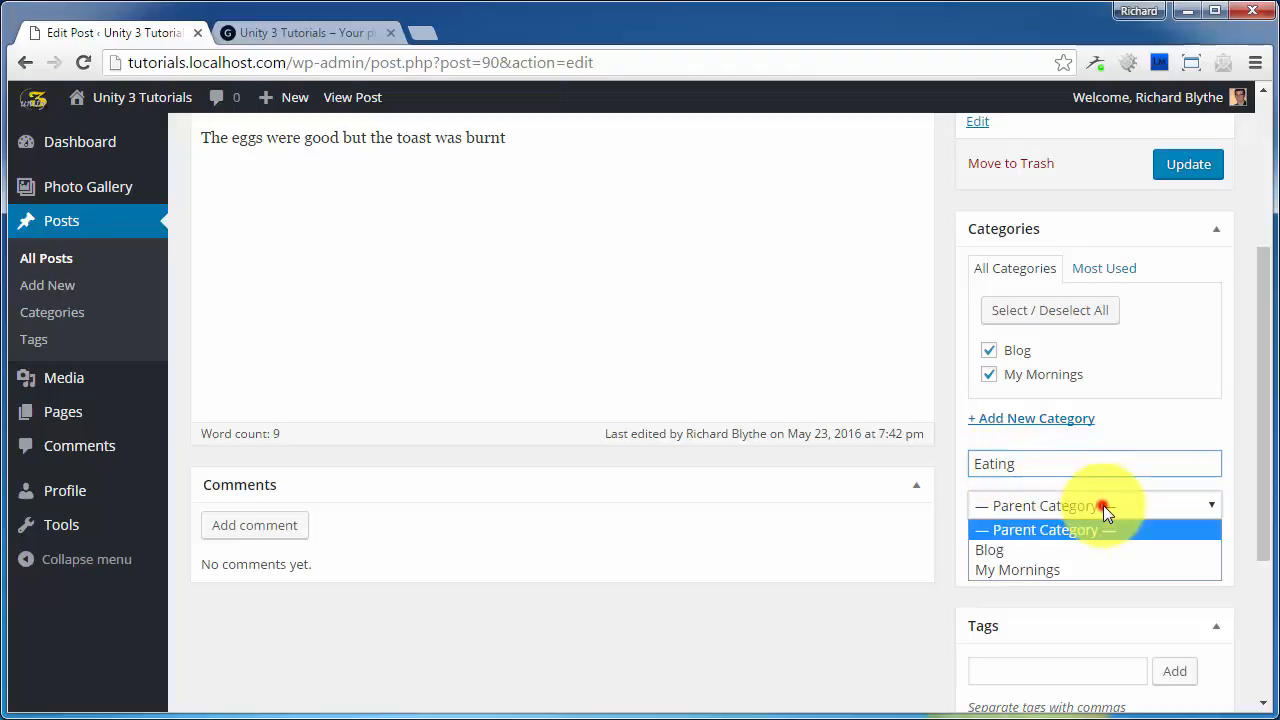
click(1068, 572)
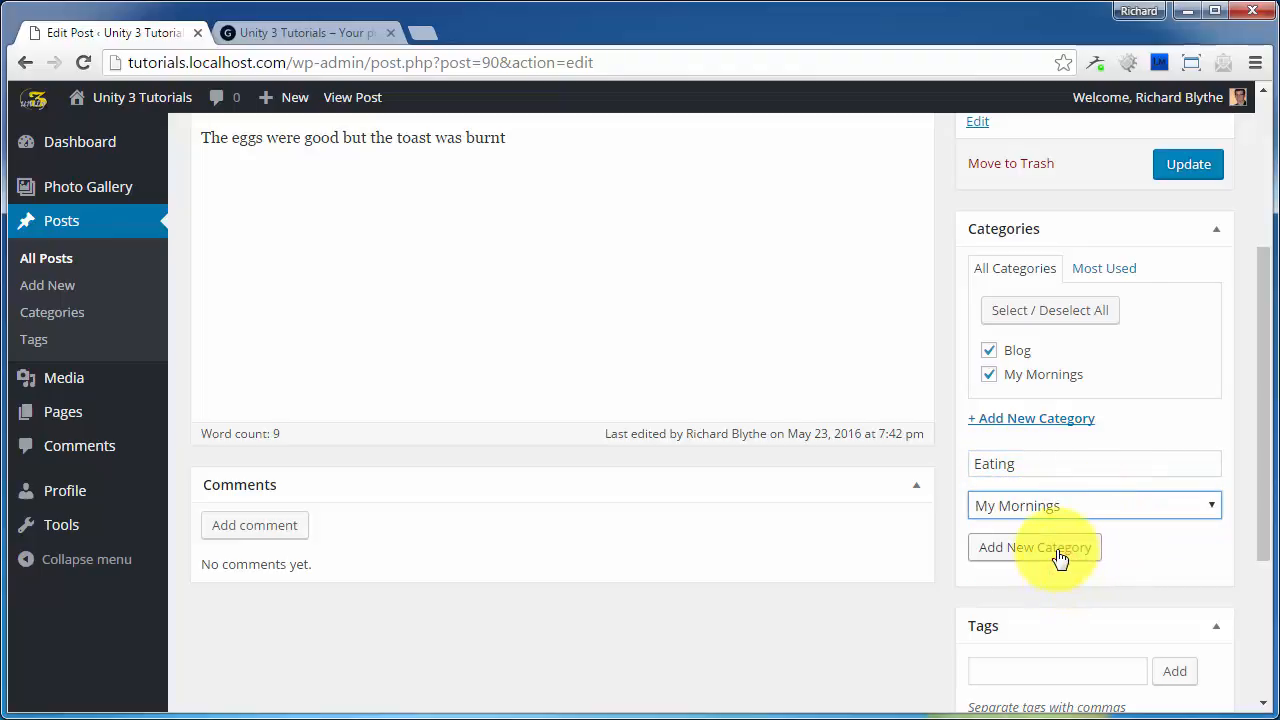
click(1060, 552)
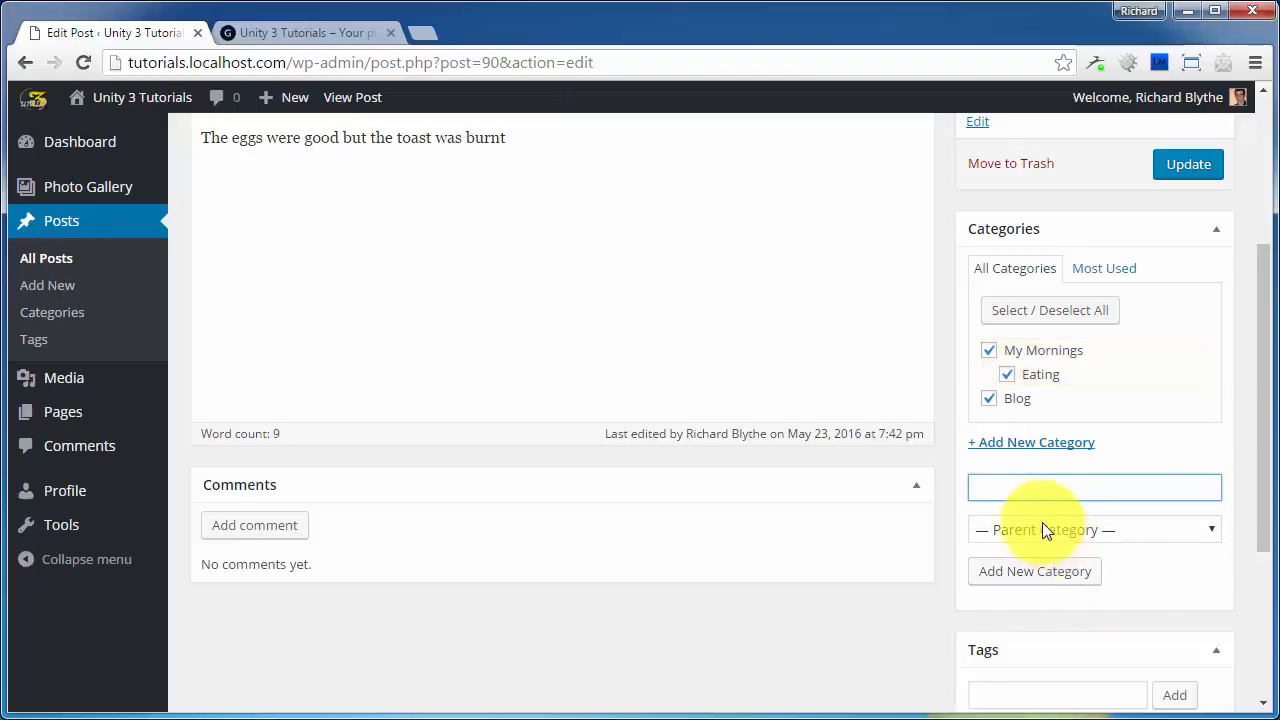
Add a new category named Exercising with My Mornings as its parent category.
click(1030, 487)
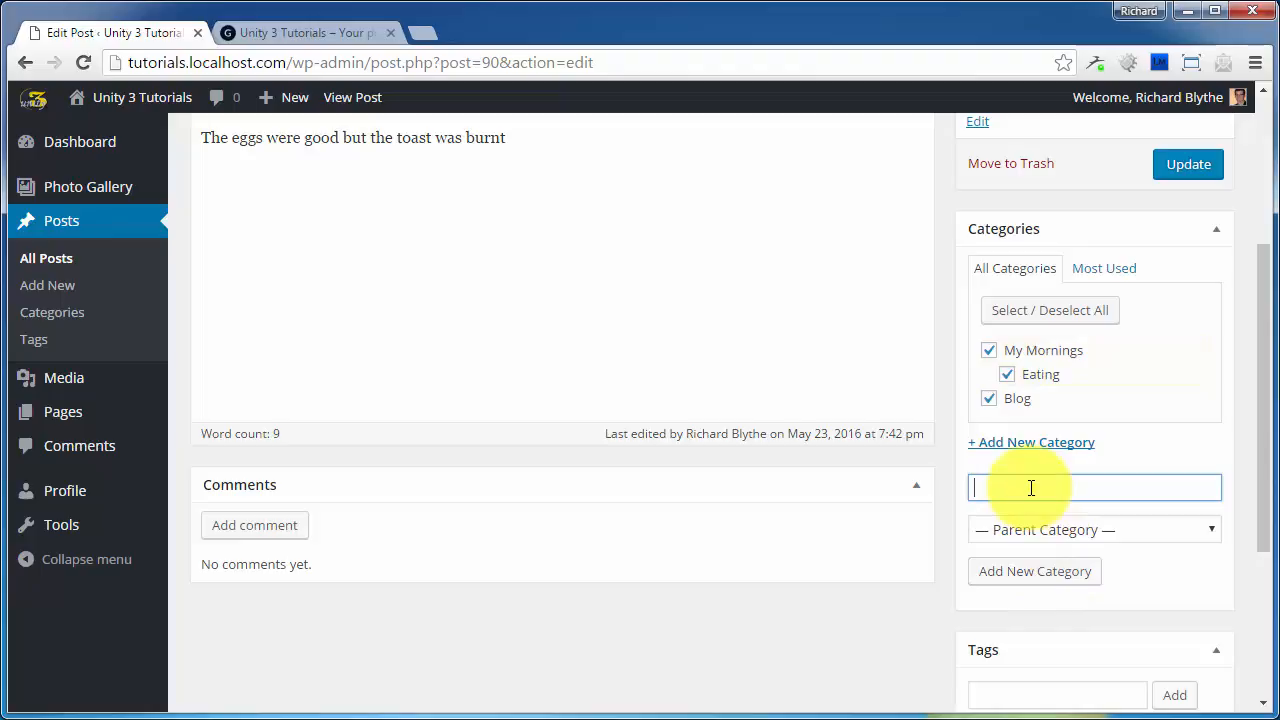
text(Exercising)
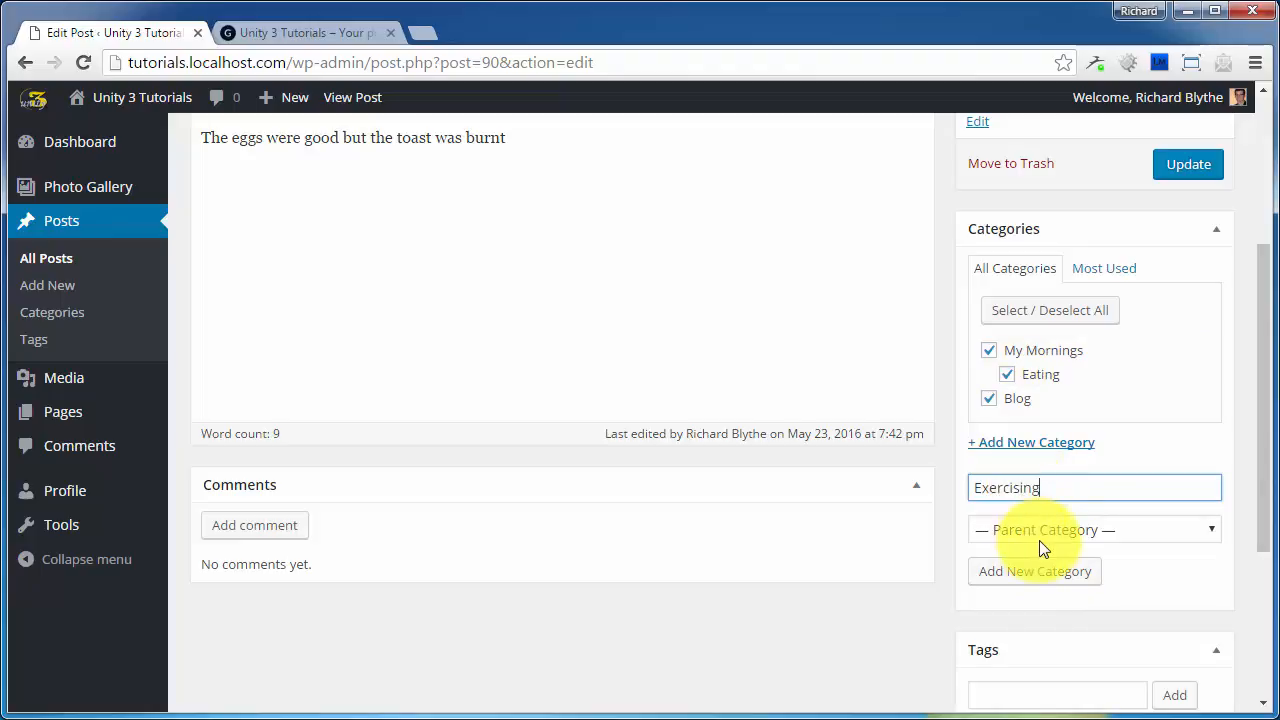
click(1046, 530)
click(1051, 594)
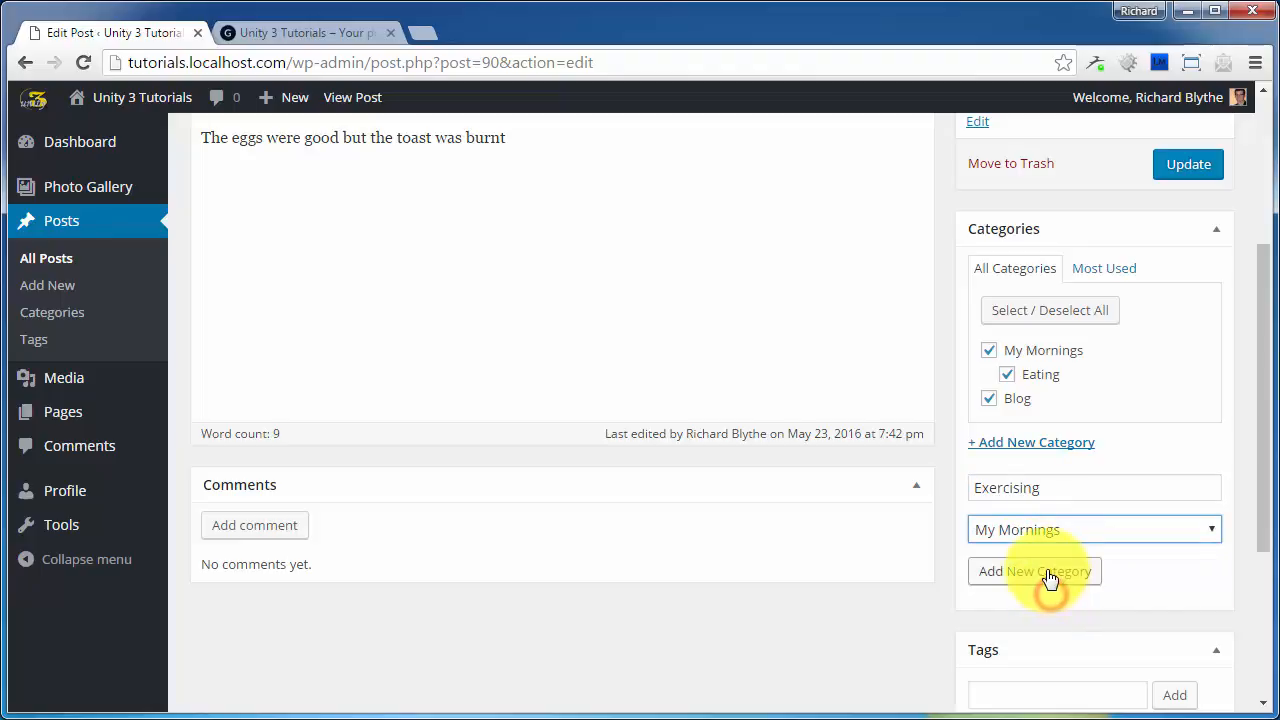
click(1048, 576)
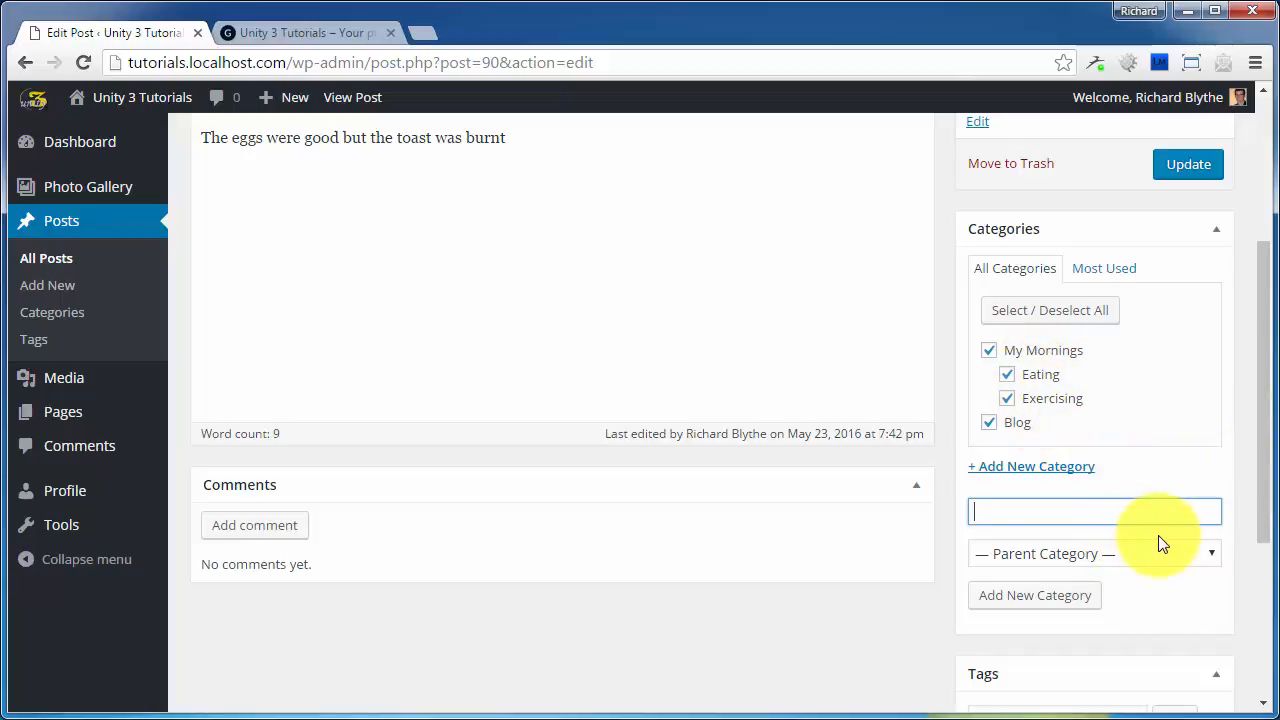
Start a new post and title it "Bought A New Treadmill".
scroll(1060, 550, up, 3)
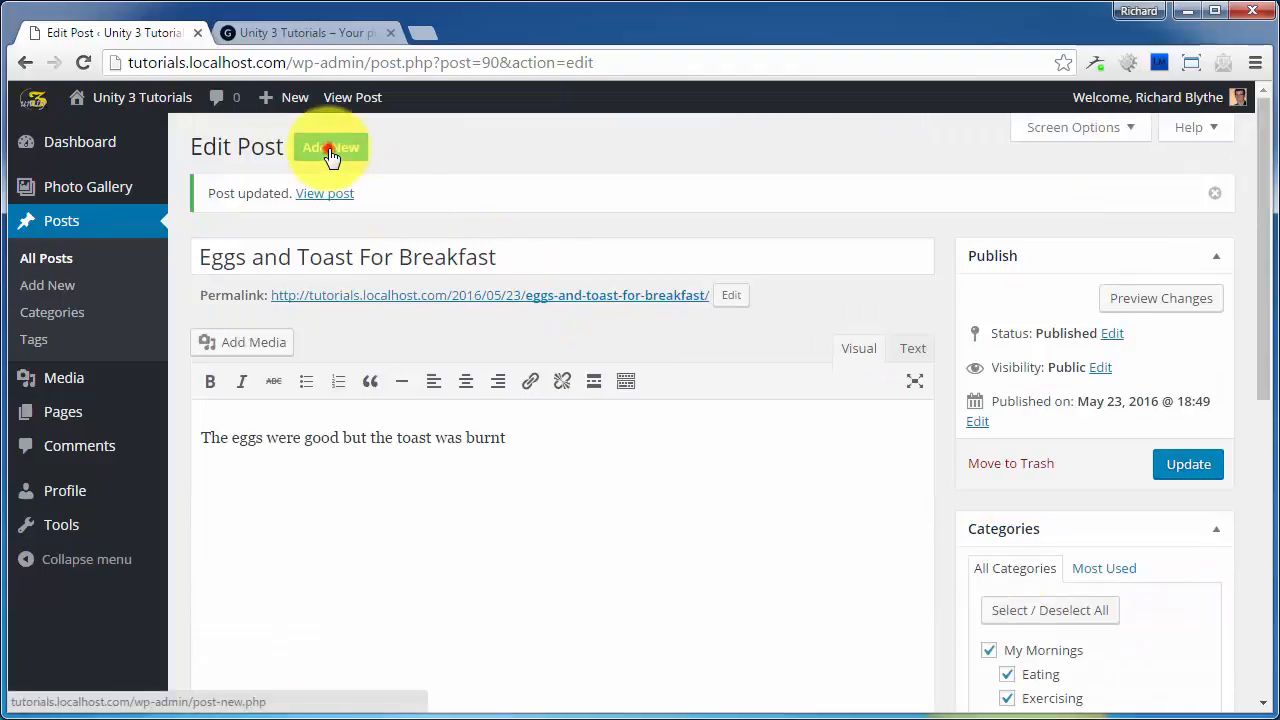
click(330, 148)
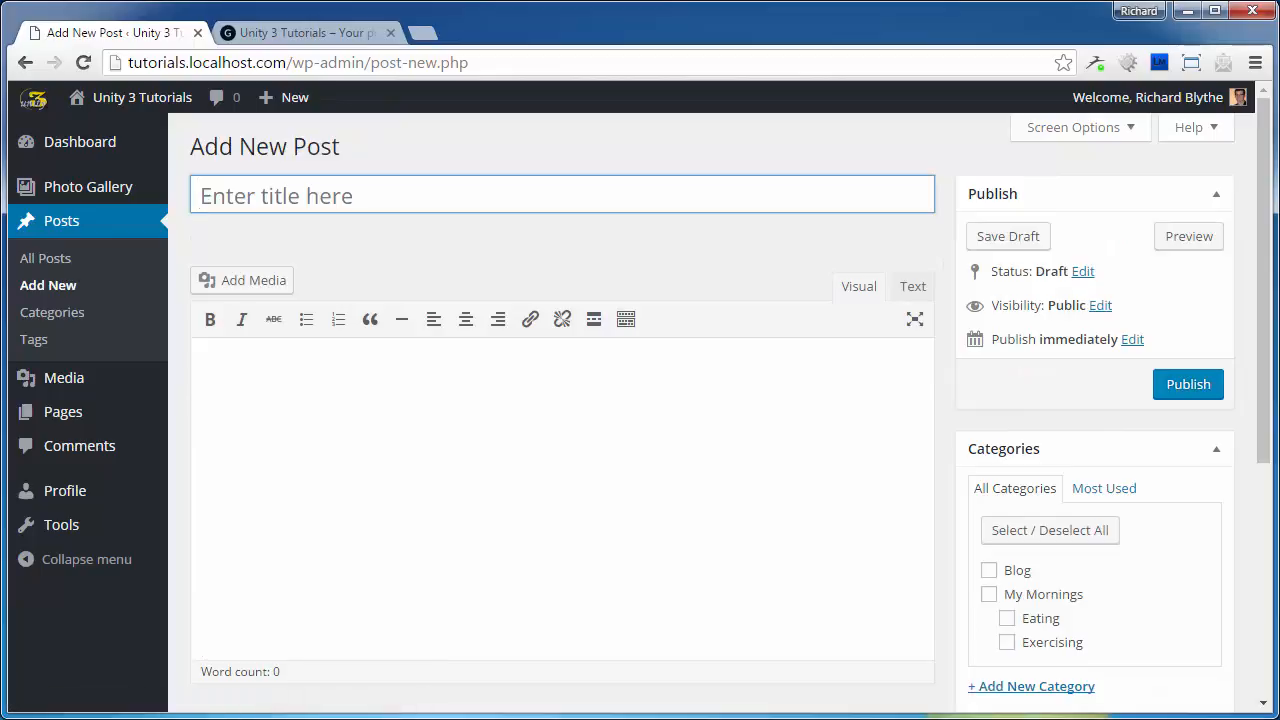
click(356, 189)
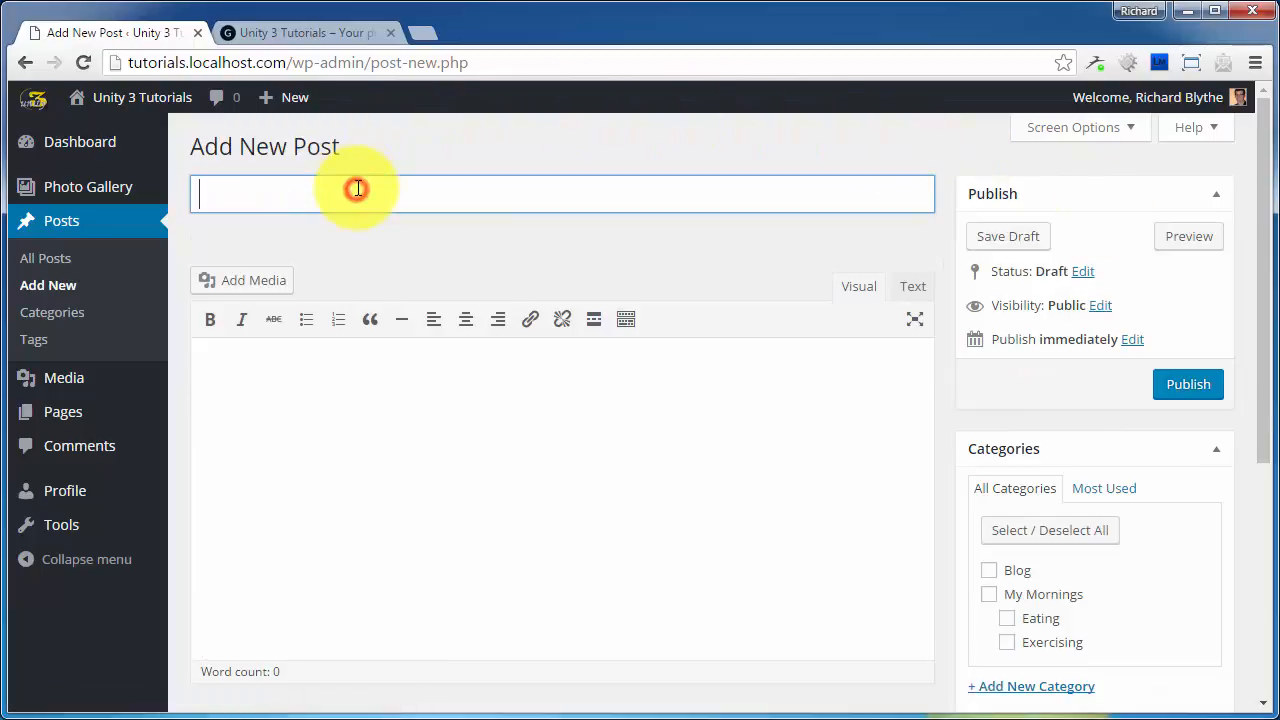
text(Bought A Ne)
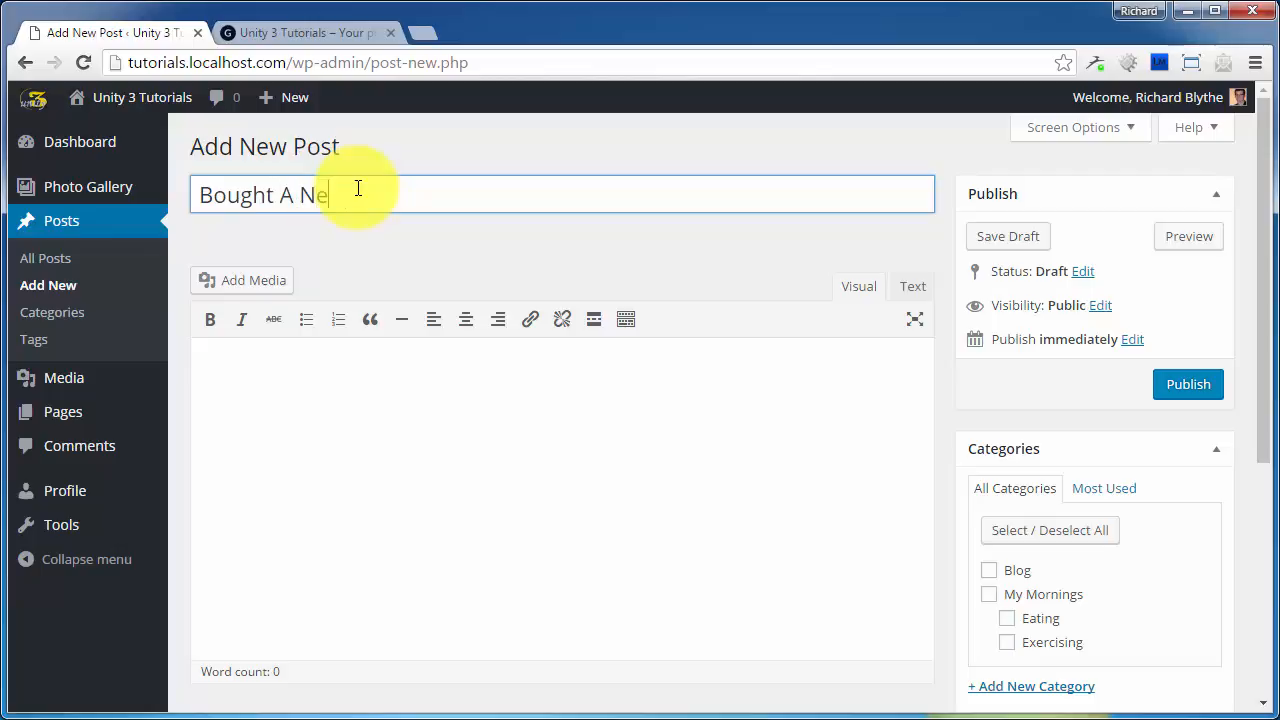
text(w Treadmill)
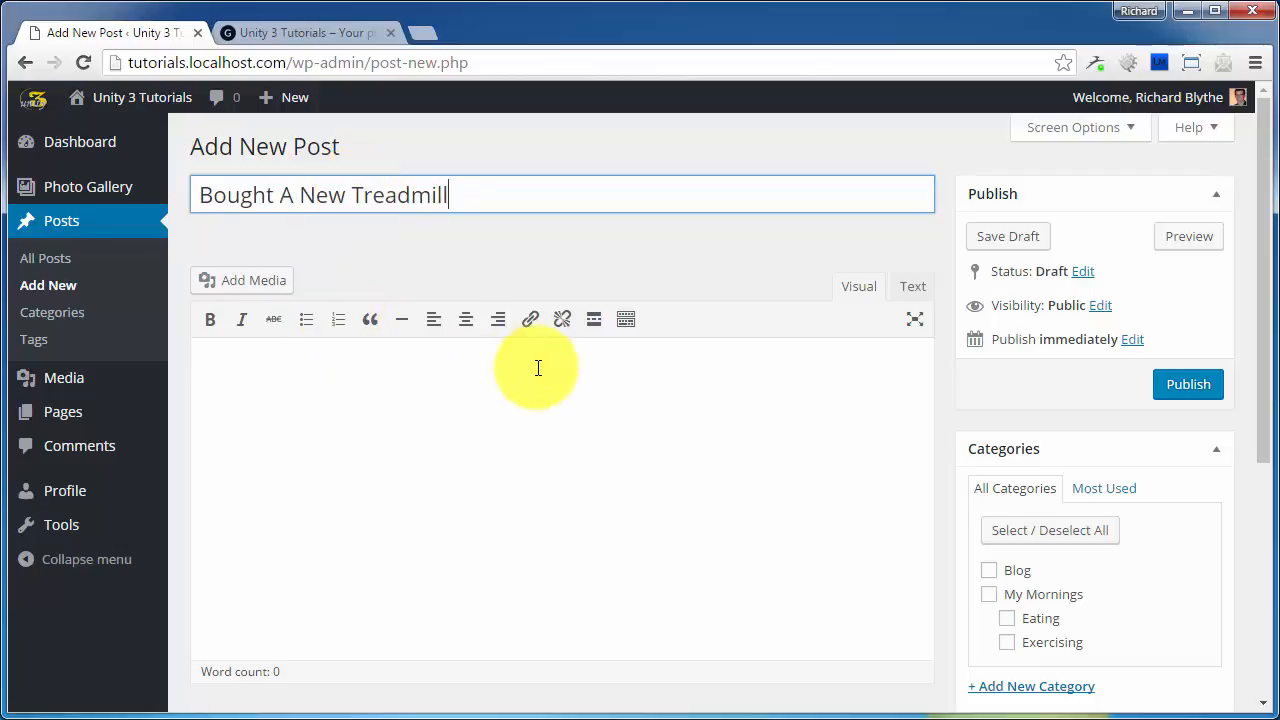
Write the post body as "This thing cost me several trips to the bank!!".
click(620, 378)
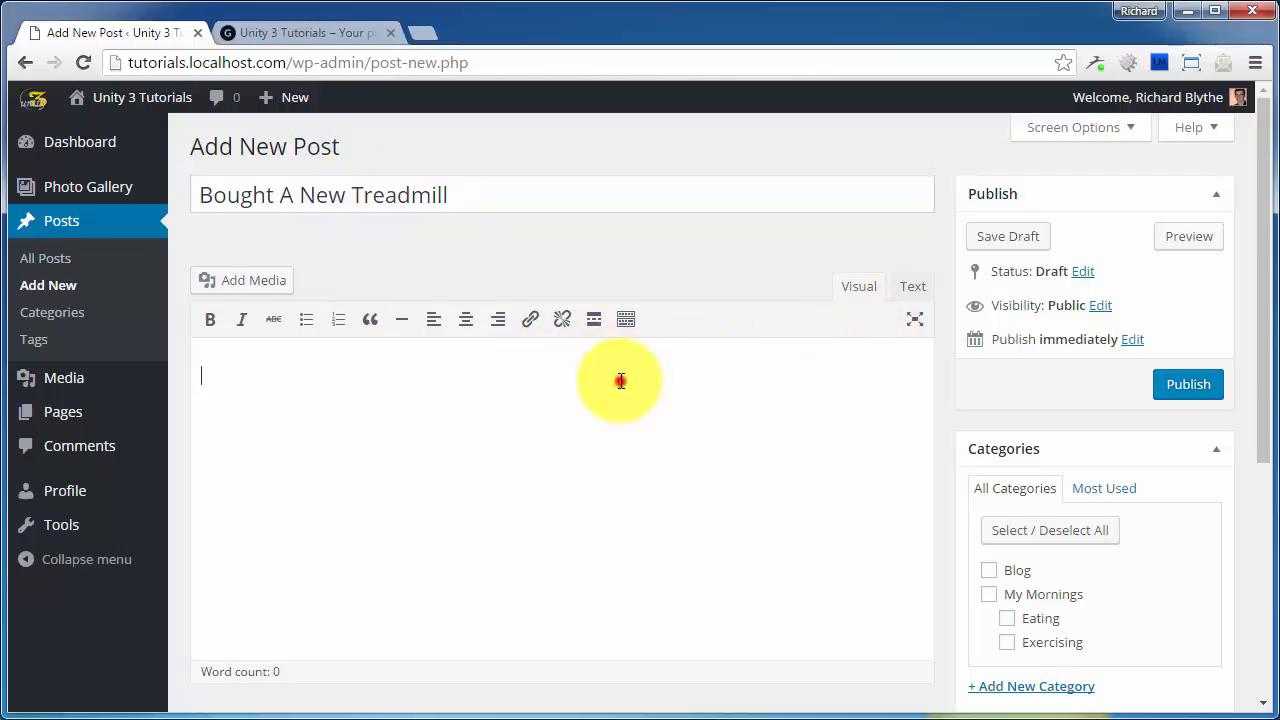
text(This )
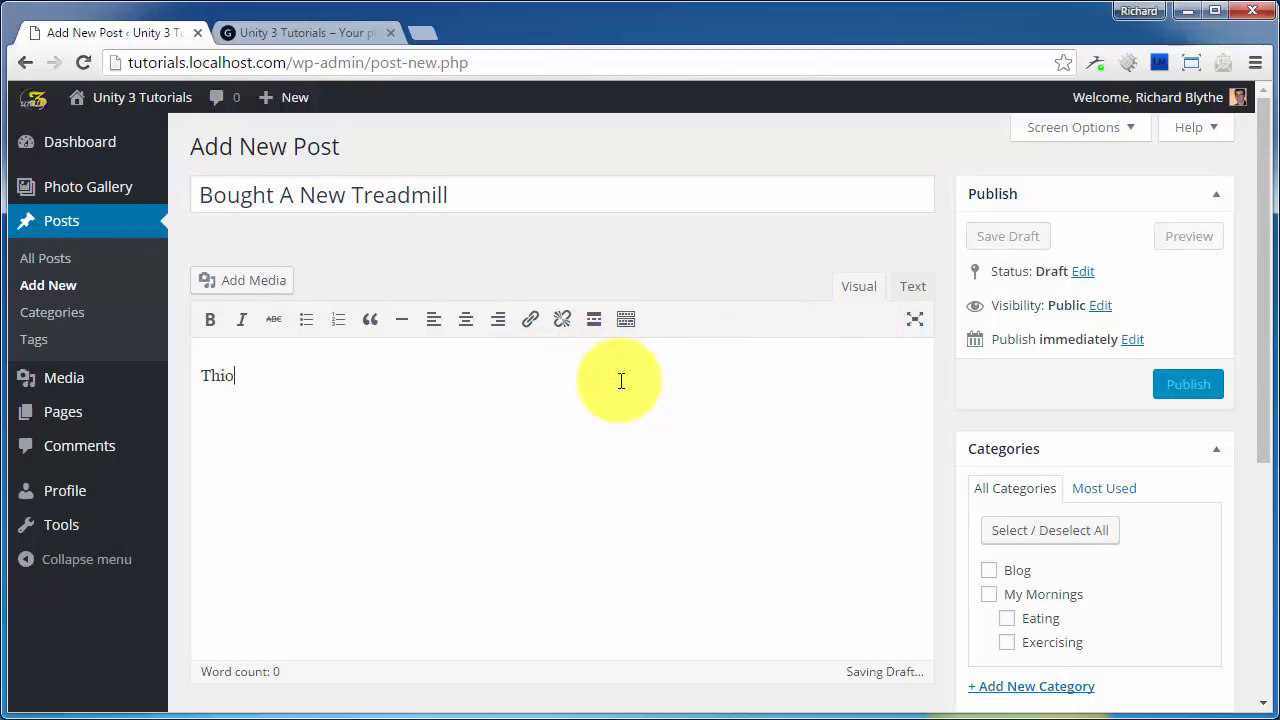
text(thin)
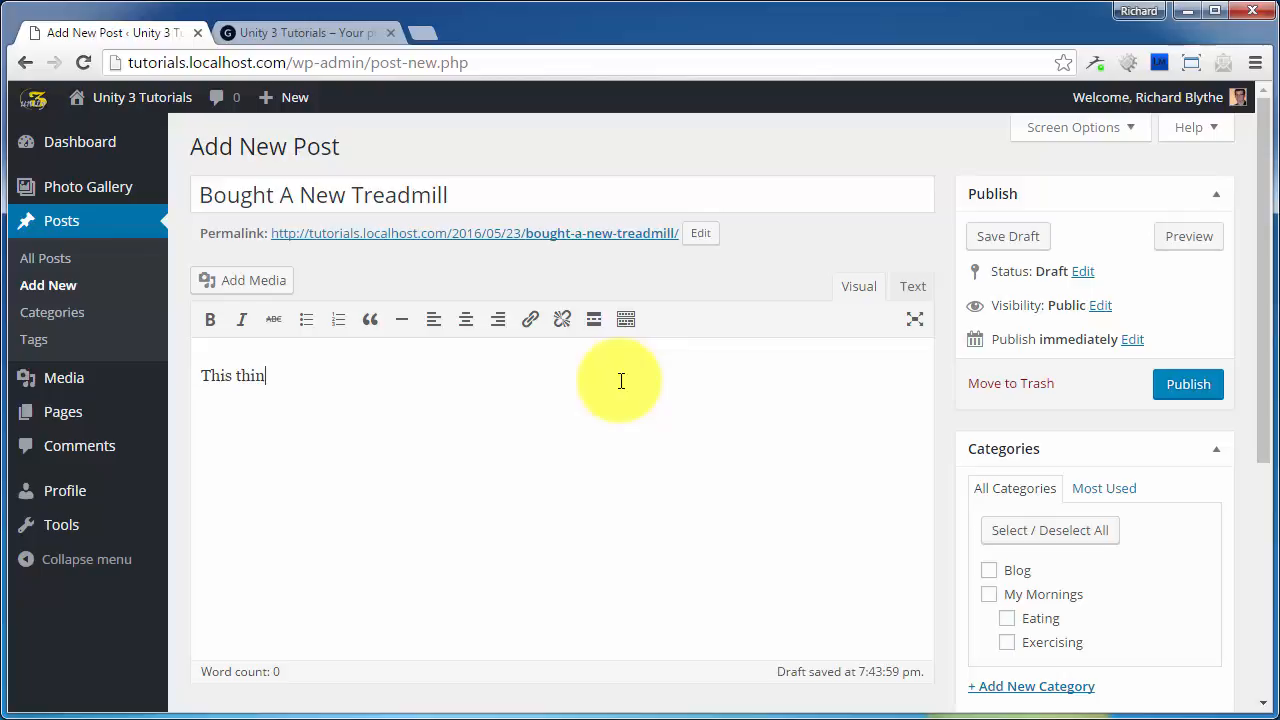
text(g cost me several )
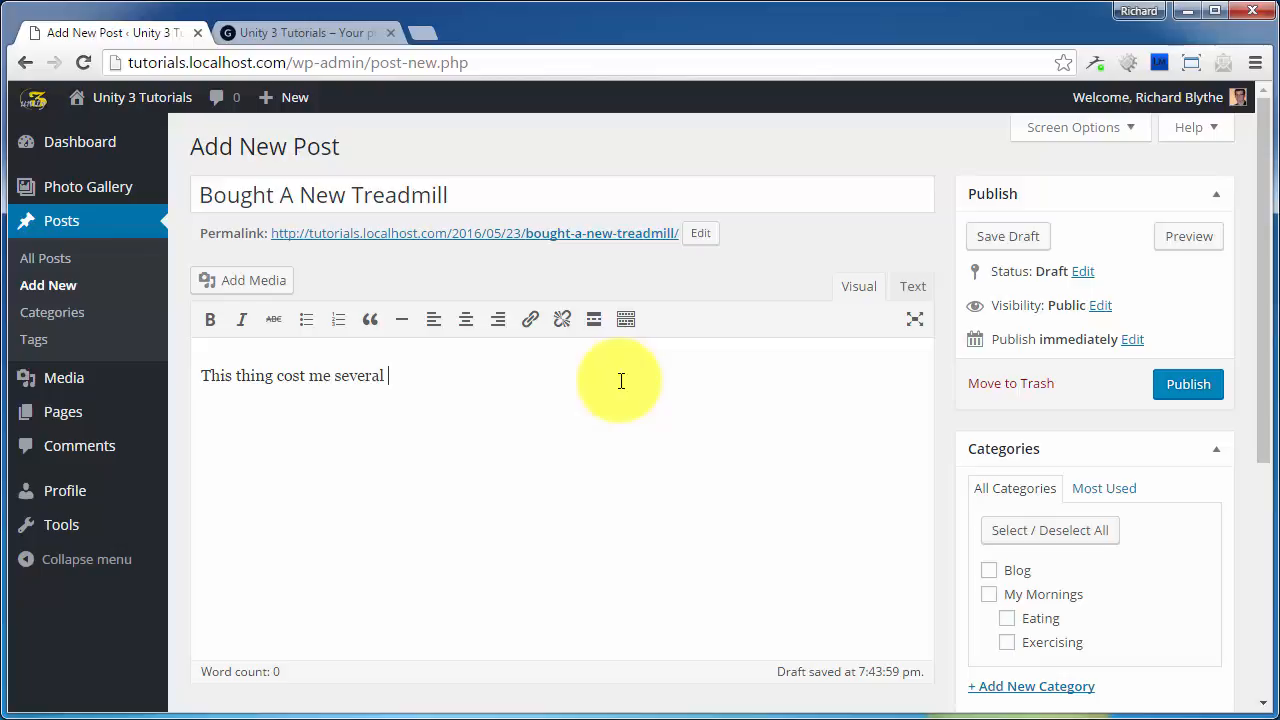
text(trips to the ba)
key(BackSpace)
text(bac)
text(k!!)
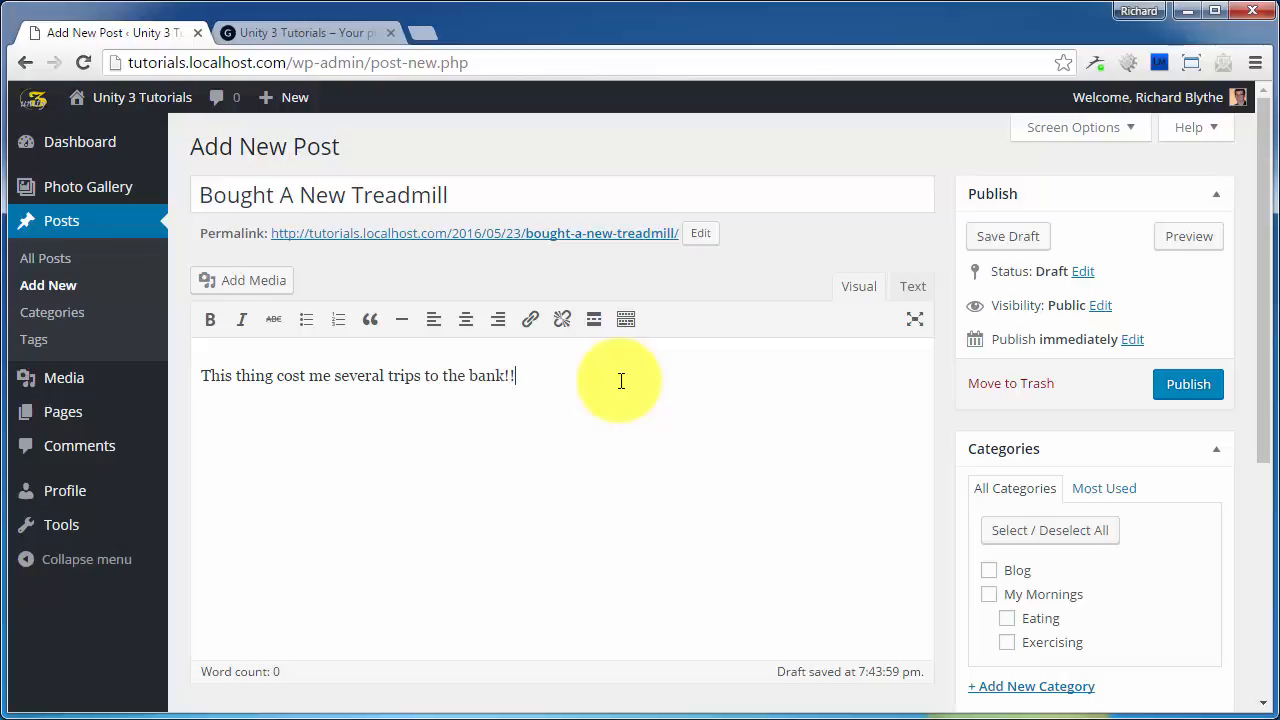
Assign the treadmill post to the My Mornings and Exercising categories and publish it.
click(989, 594)
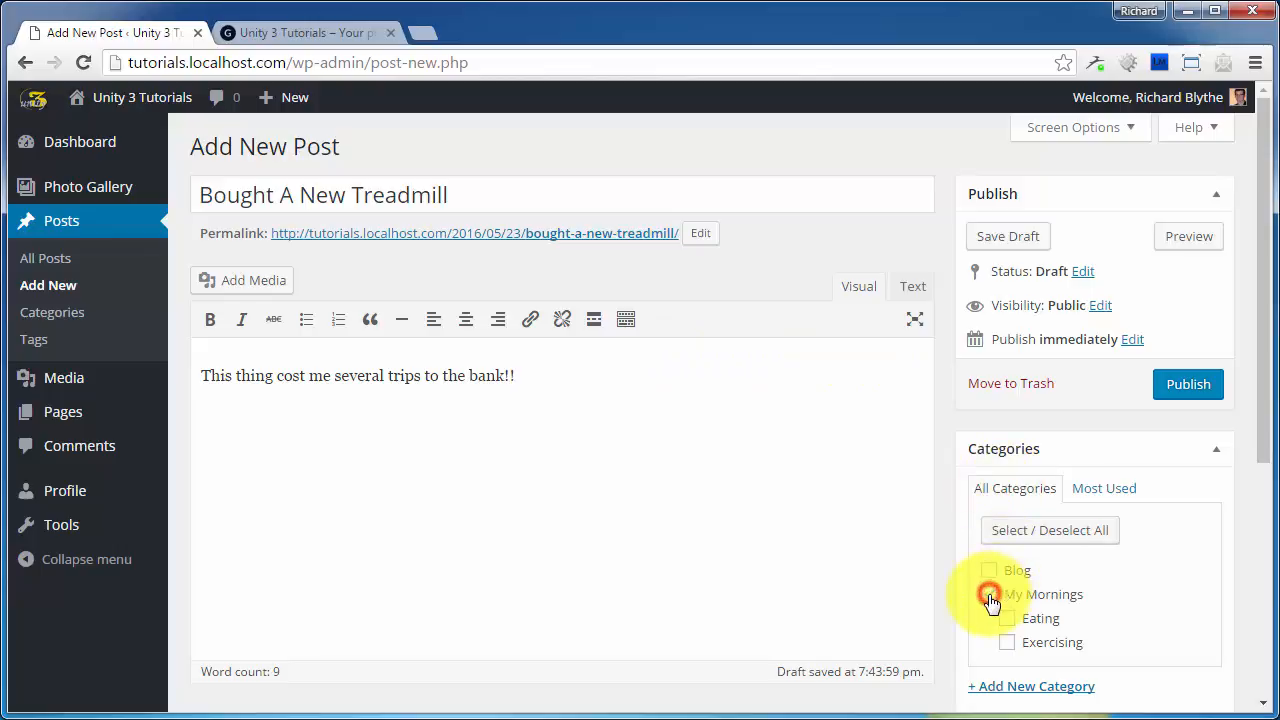
click(1007, 645)
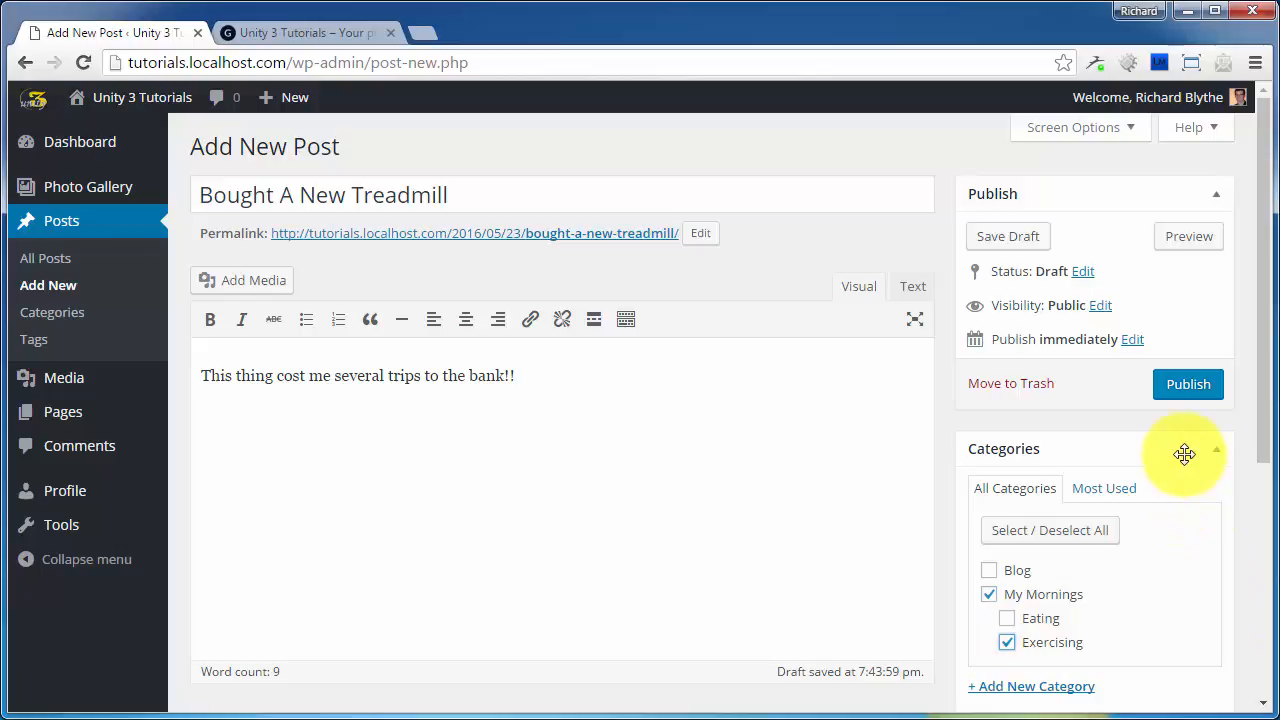
click(1187, 387)
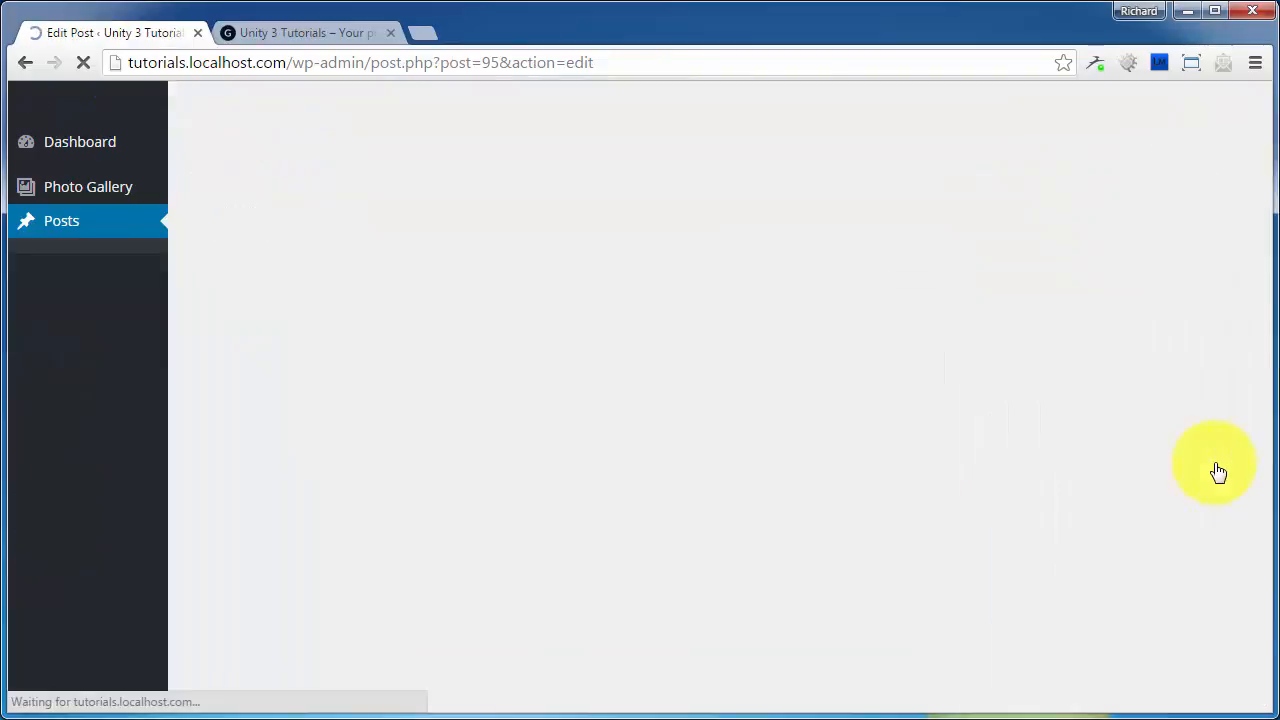
scroll(1207, 498, down, 2)
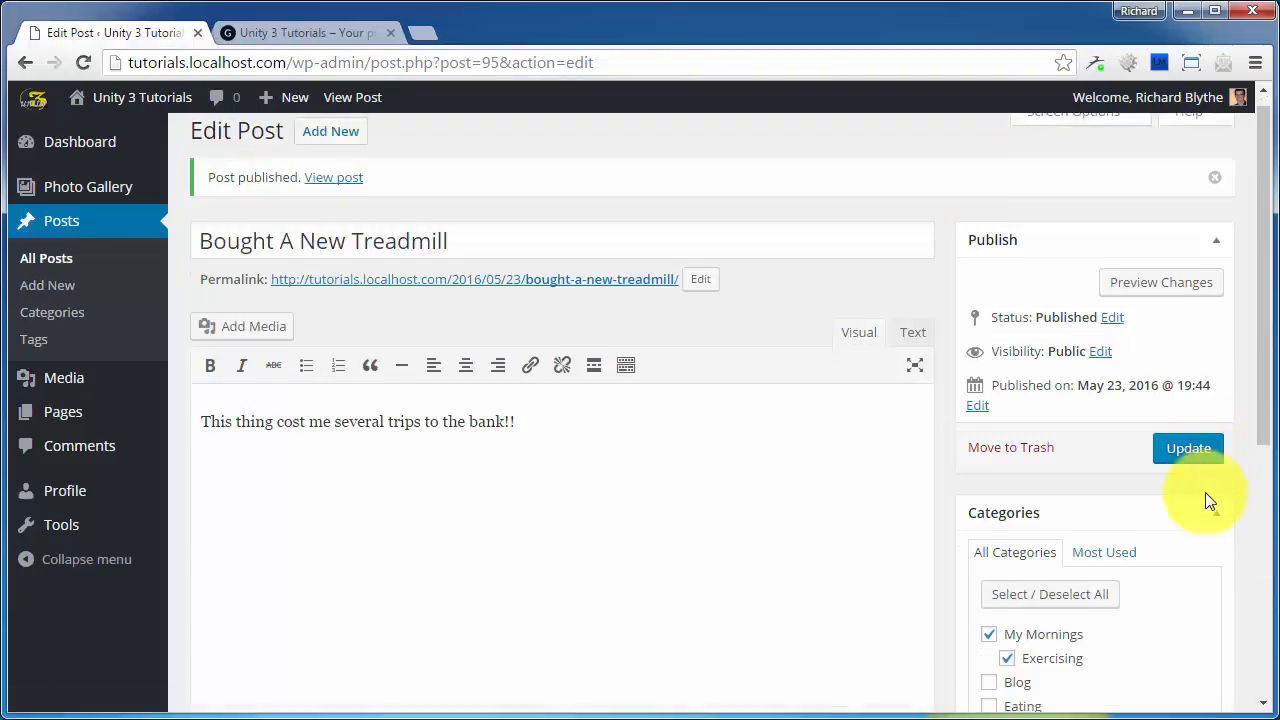
scroll(1204, 496, up, 1)
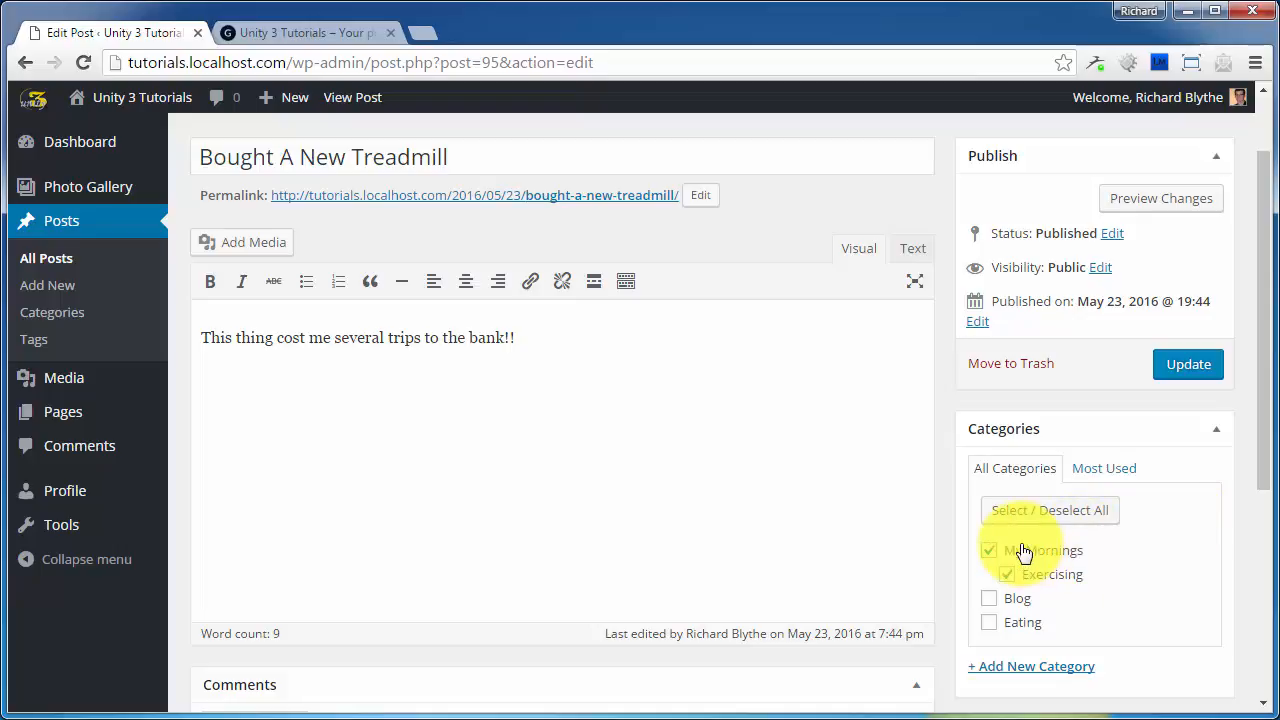
Open the site's category management page and permanently delete the Eating category.
click(56, 316)
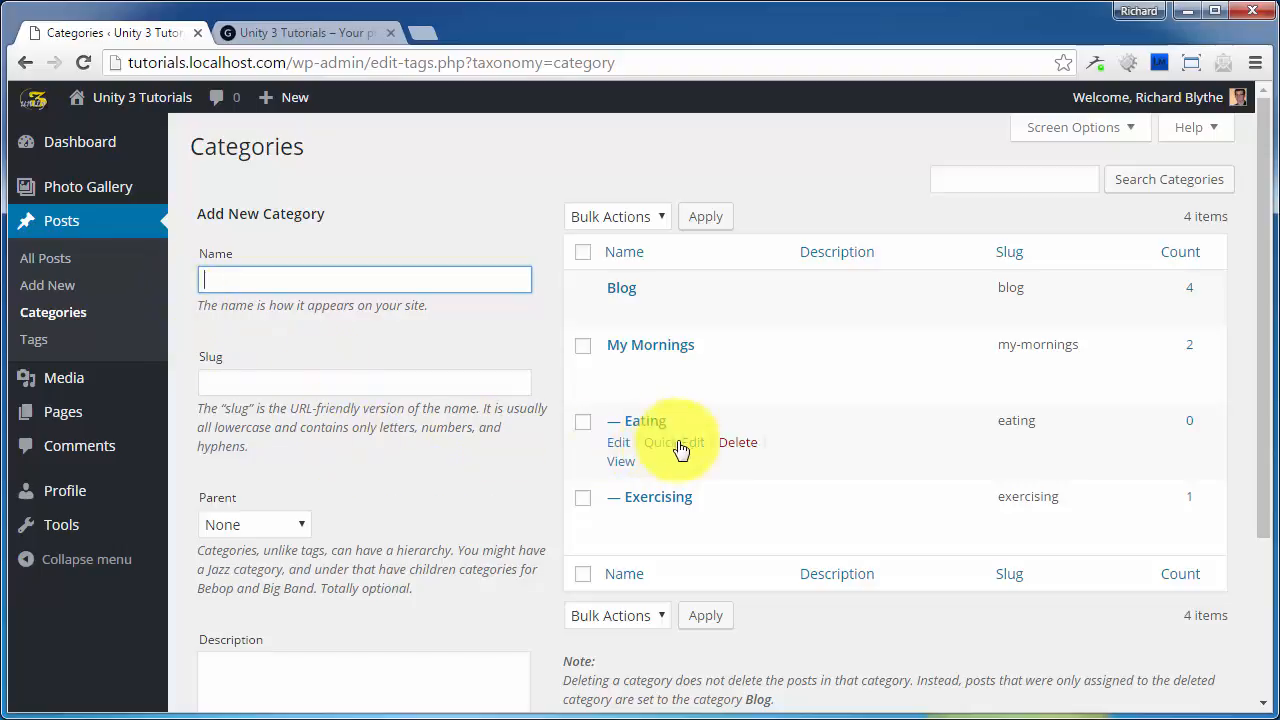
click(738, 443)
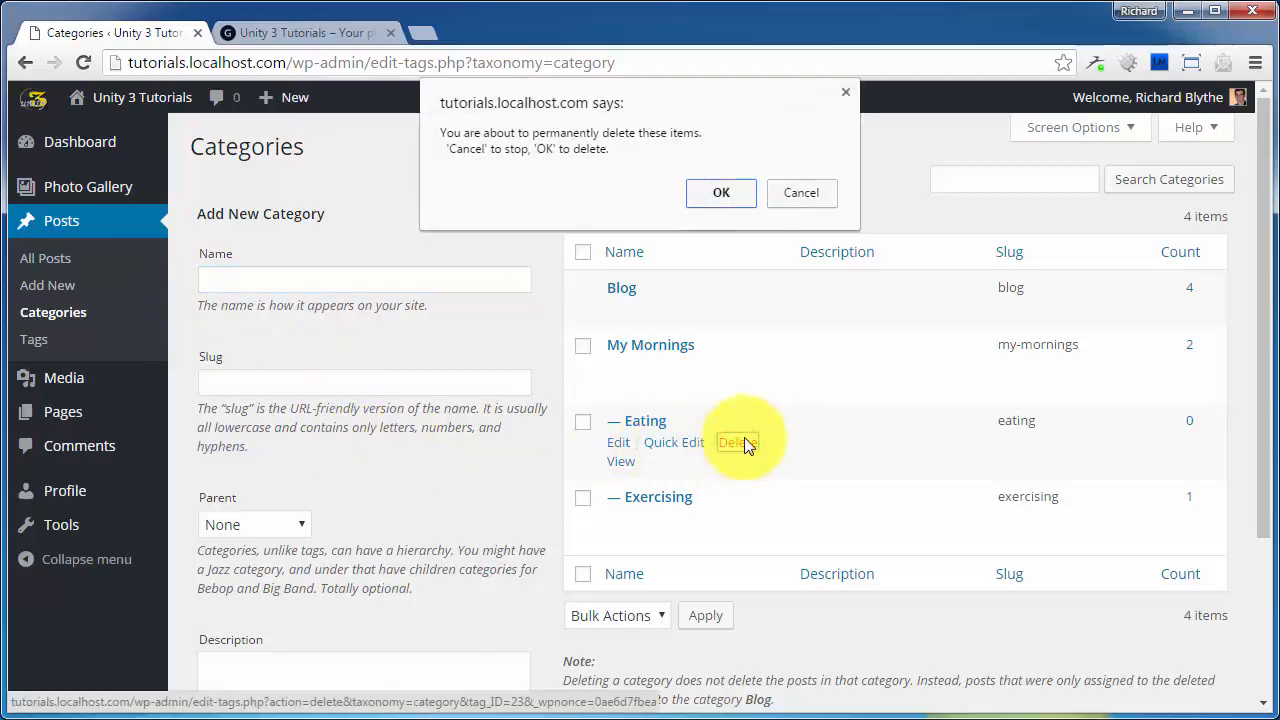
click(723, 193)
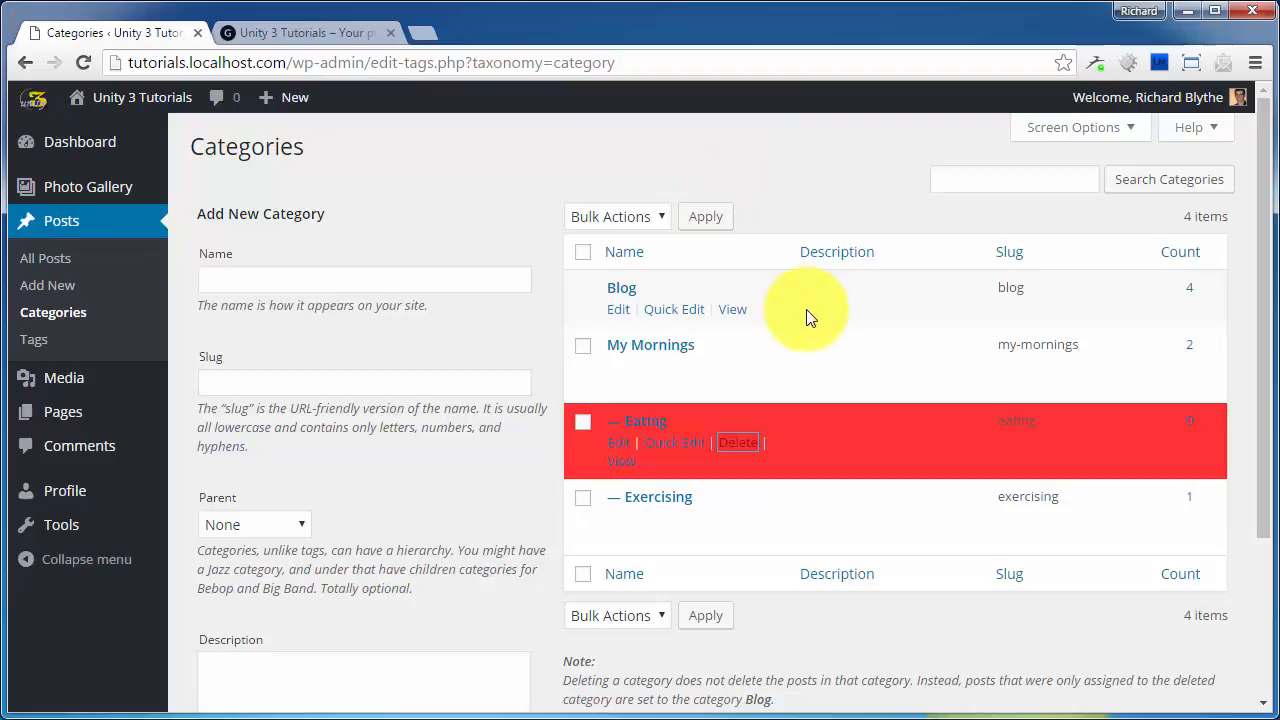
Permanently delete the Exercising category and check the category assignments in the list of all posts.
click(738, 443)
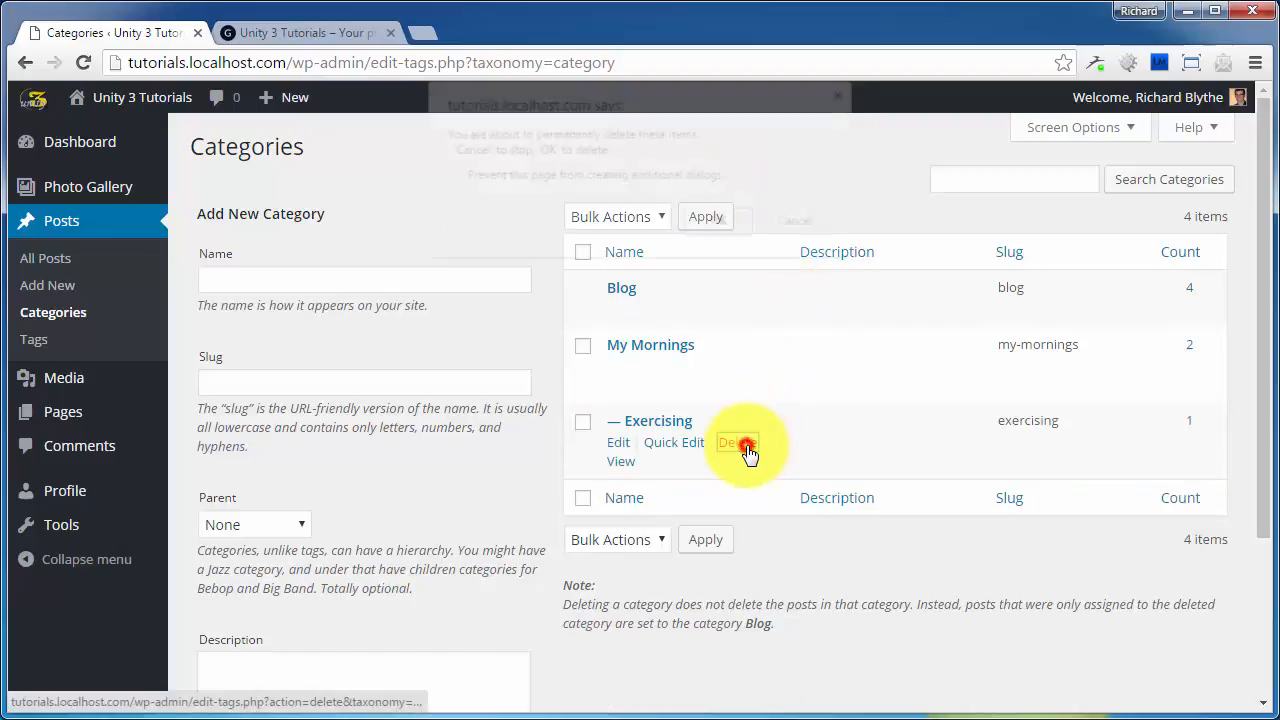
click(720, 220)
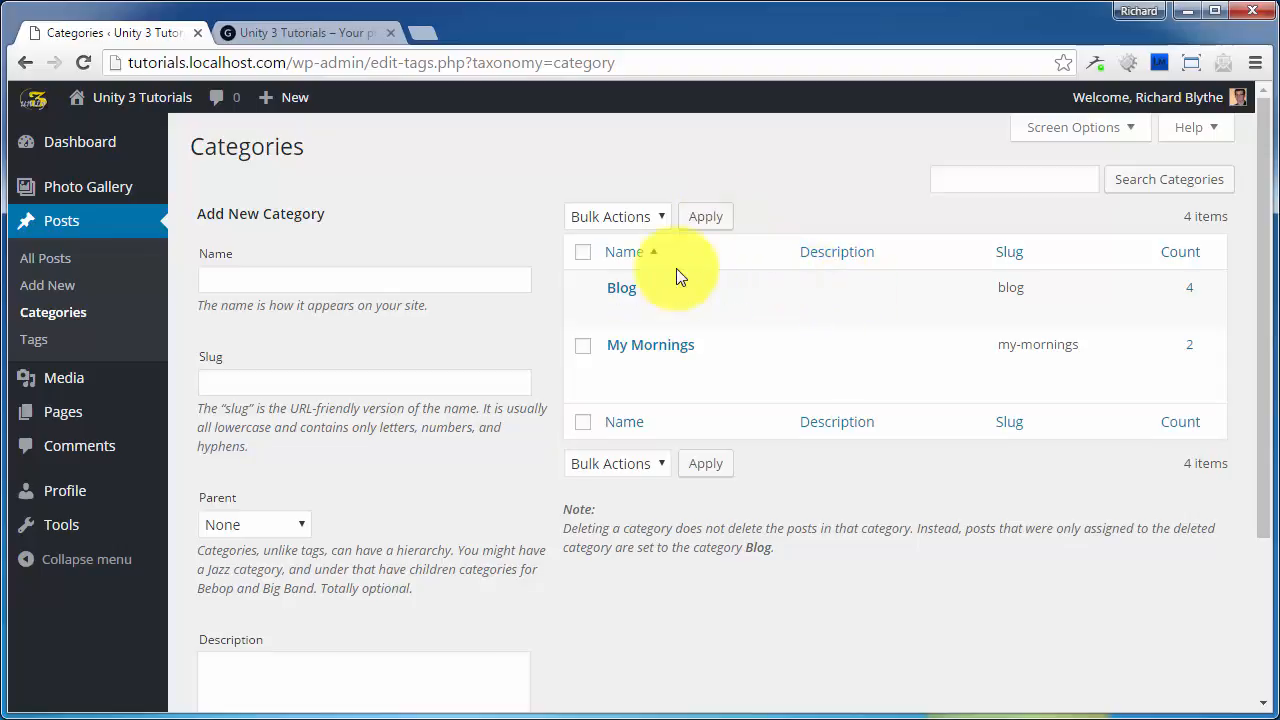
click(58, 268)
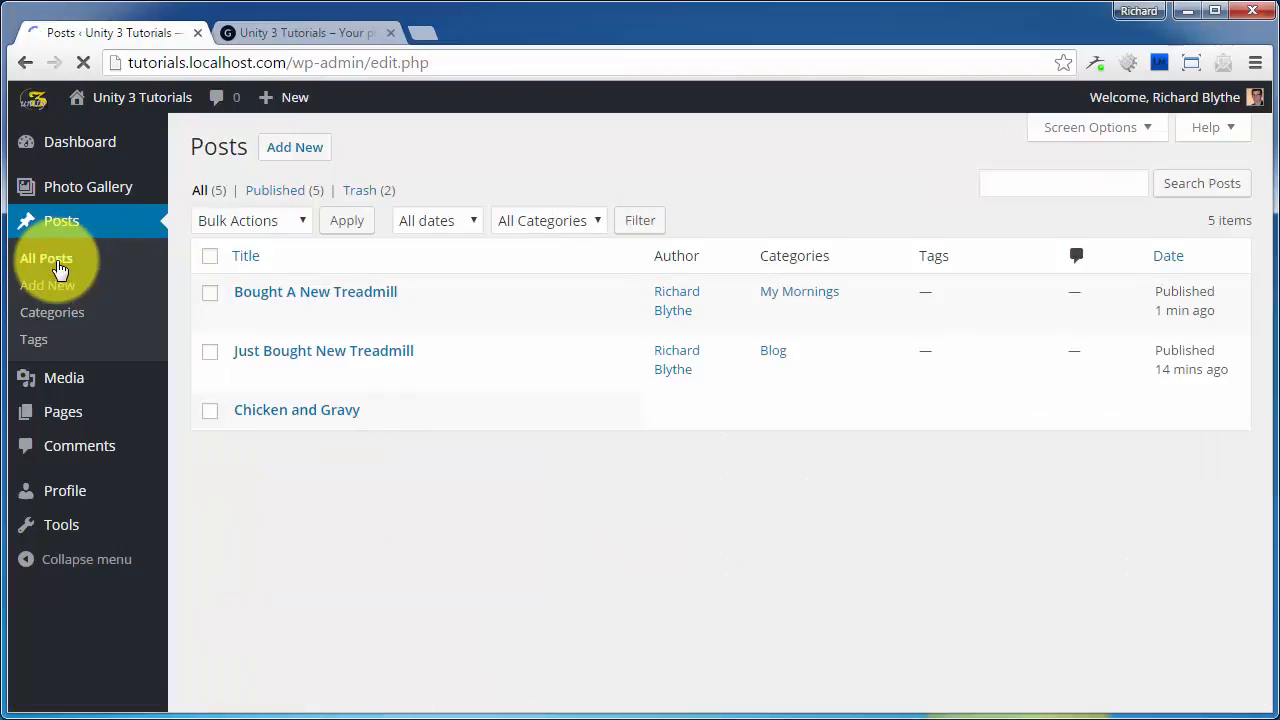
mouse_move(352, 457)
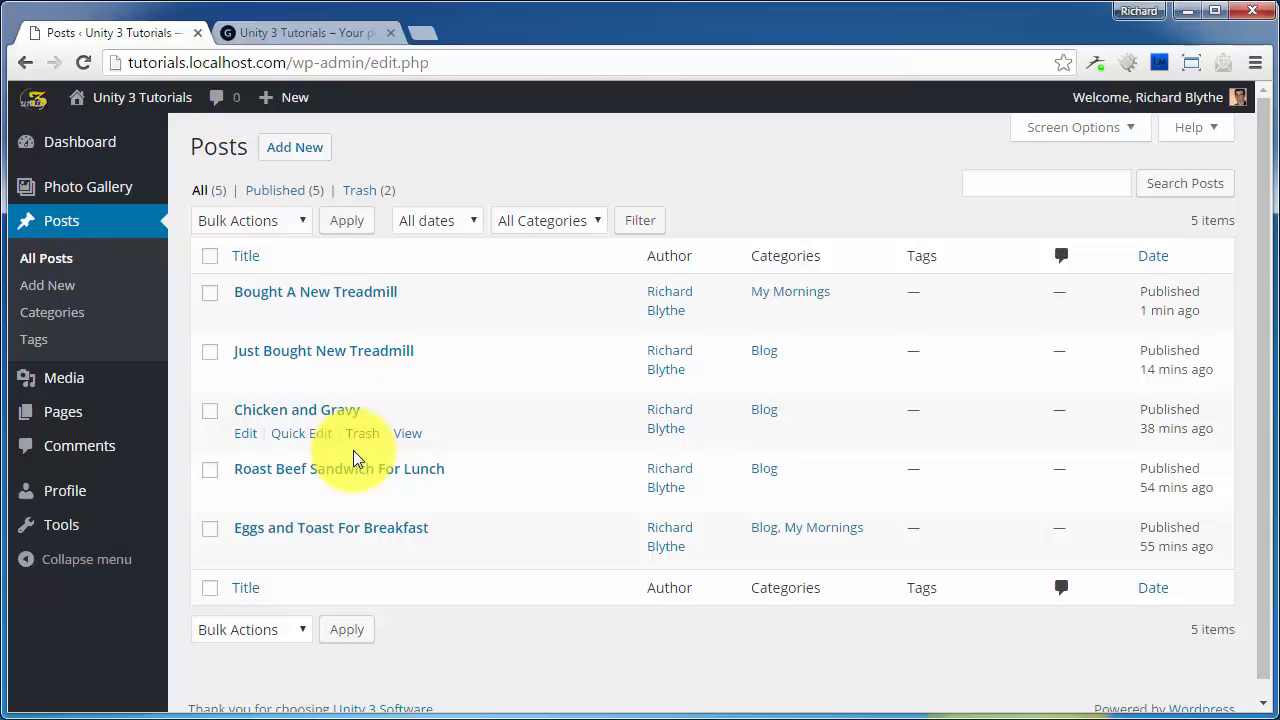
mouse_move(492, 480)
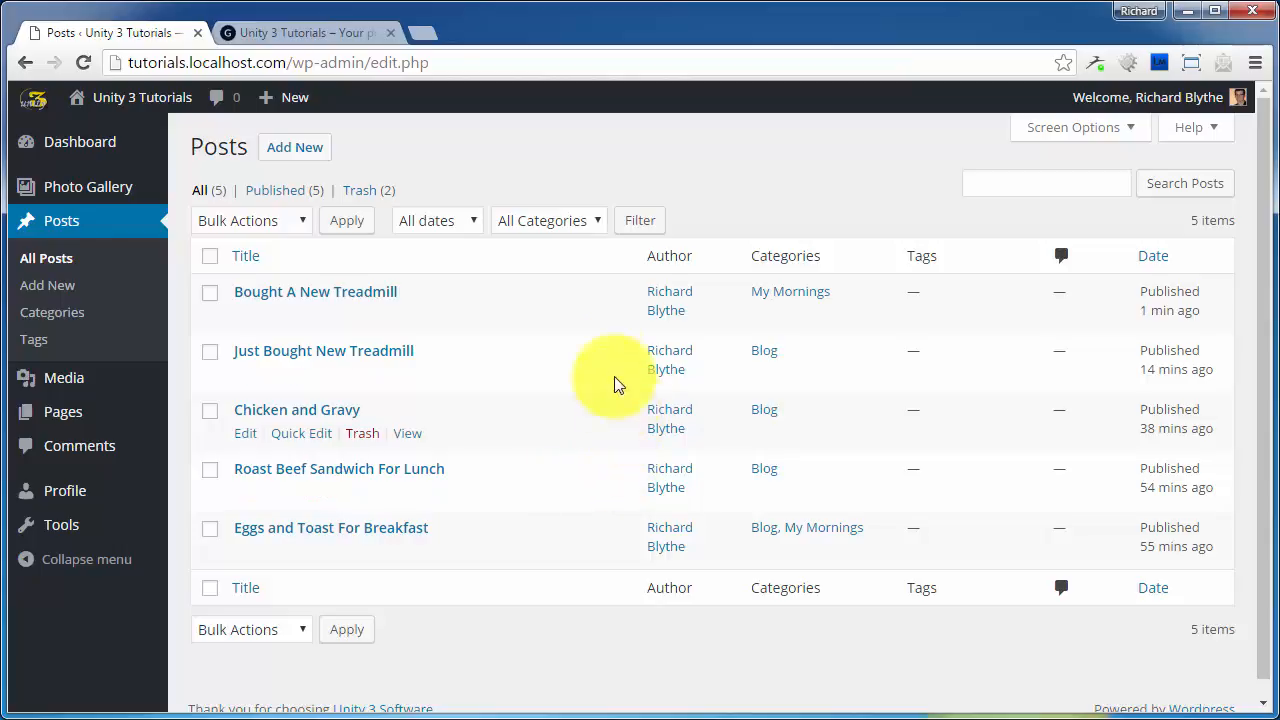
Open the public site's Blog page and look through the posts filed under the My Mornings category.
click(296, 40)
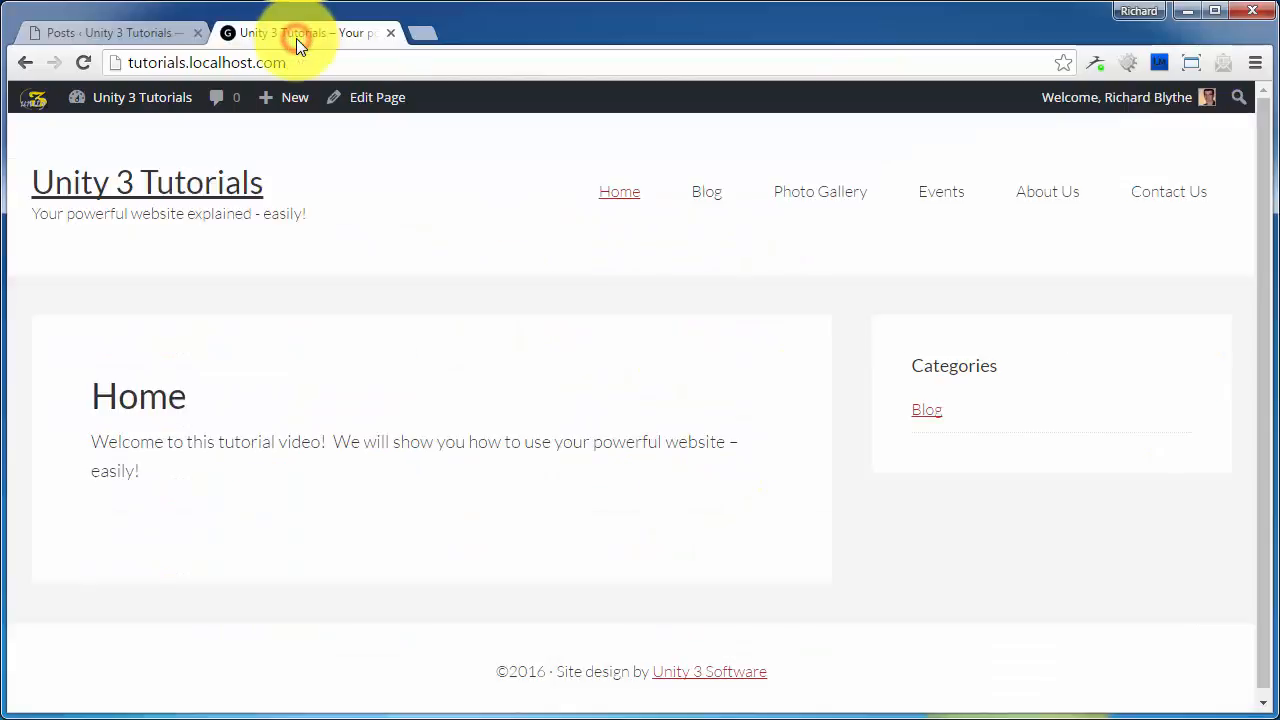
click(711, 197)
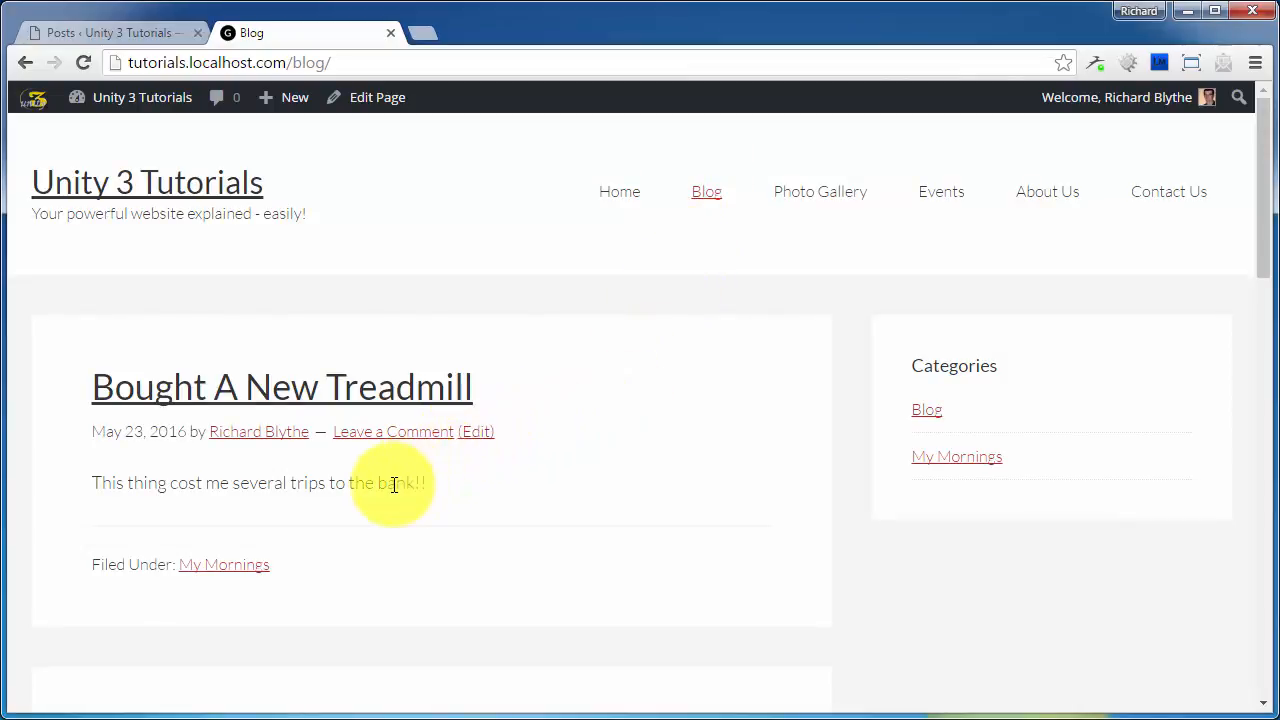
click(216, 570)
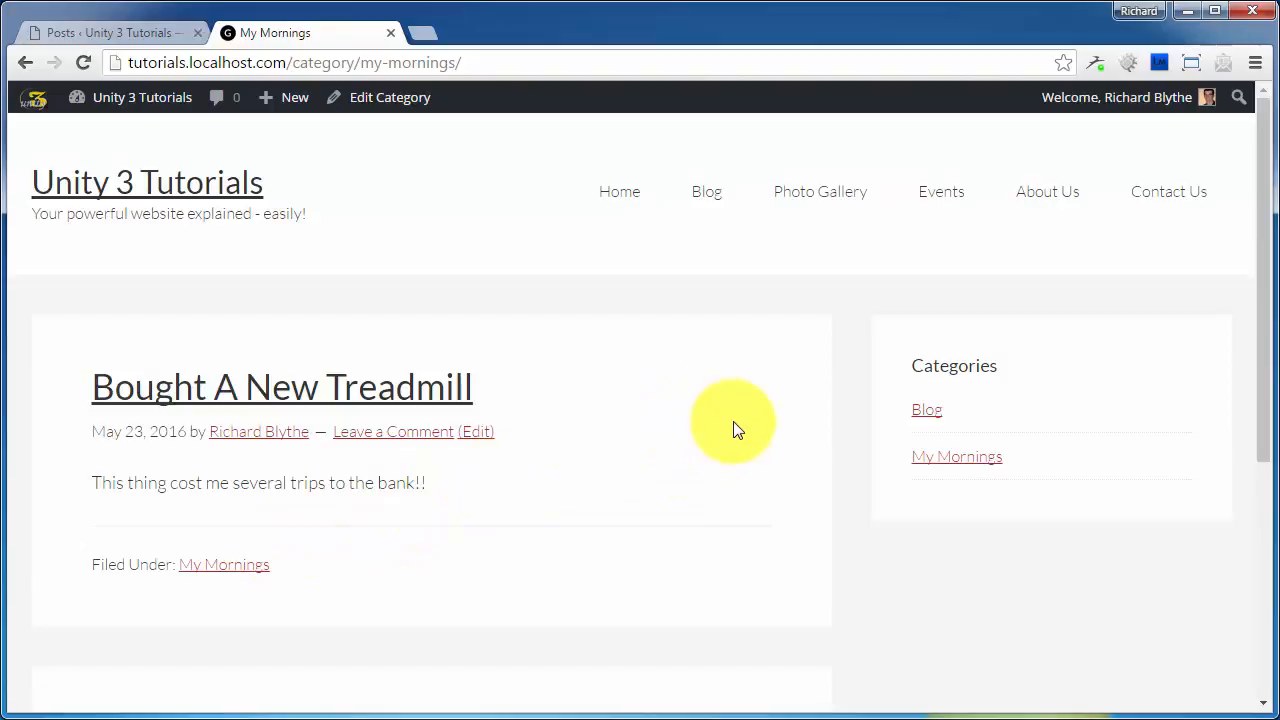
scroll(700, 426, down, 2)
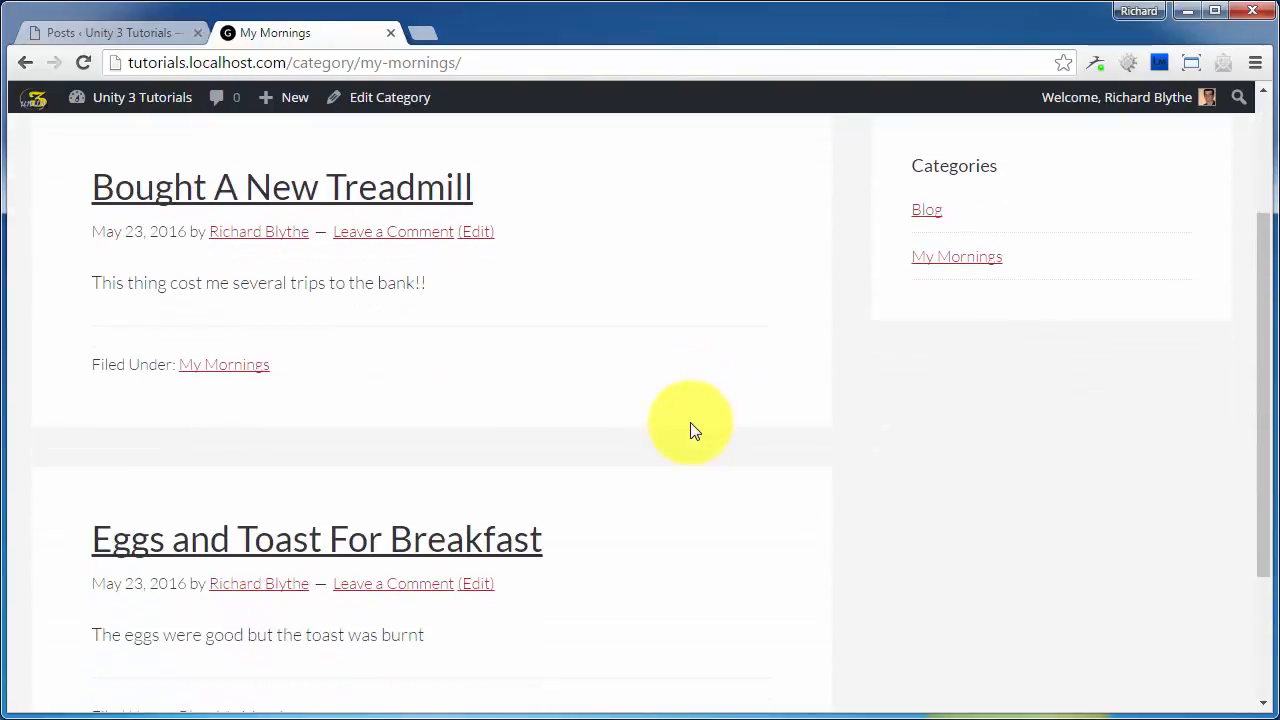
scroll(690, 430, down, 2)
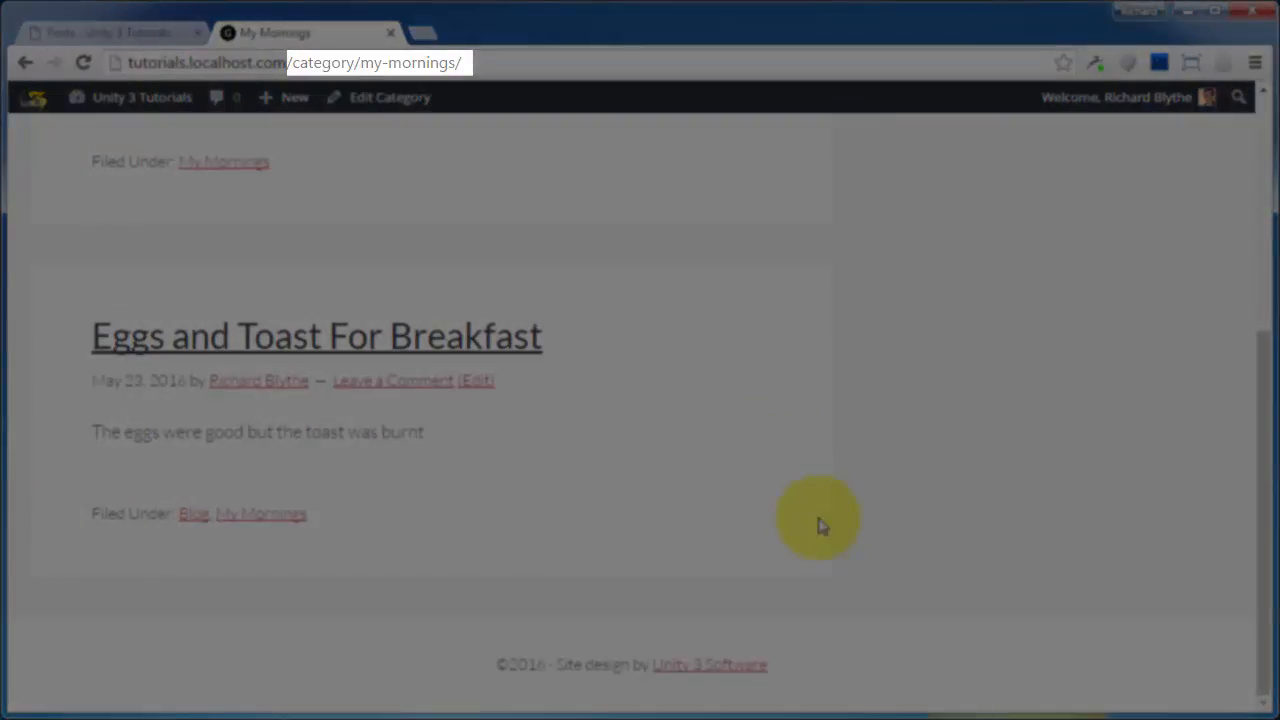
scroll(817, 523, up, 4)
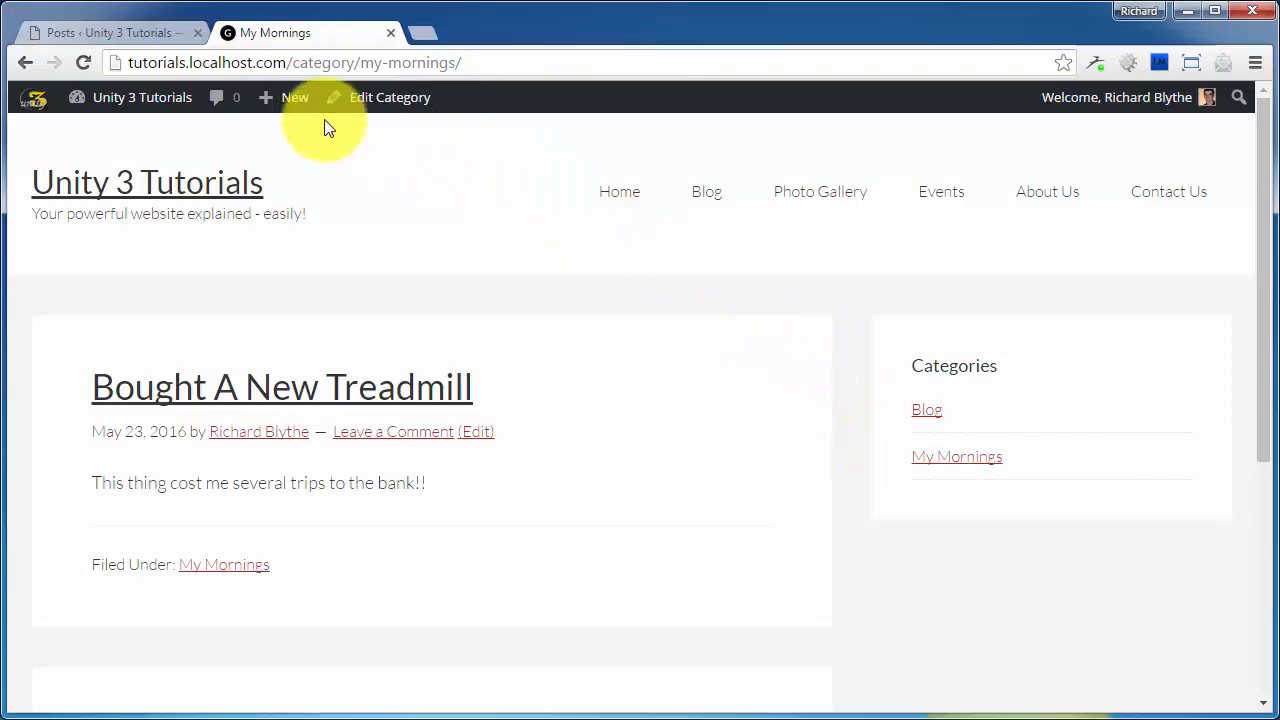
Open the "Eggs and Toast For Breakfast" post for editing in the site admin and add the tag "gluten free".
click(131, 36)
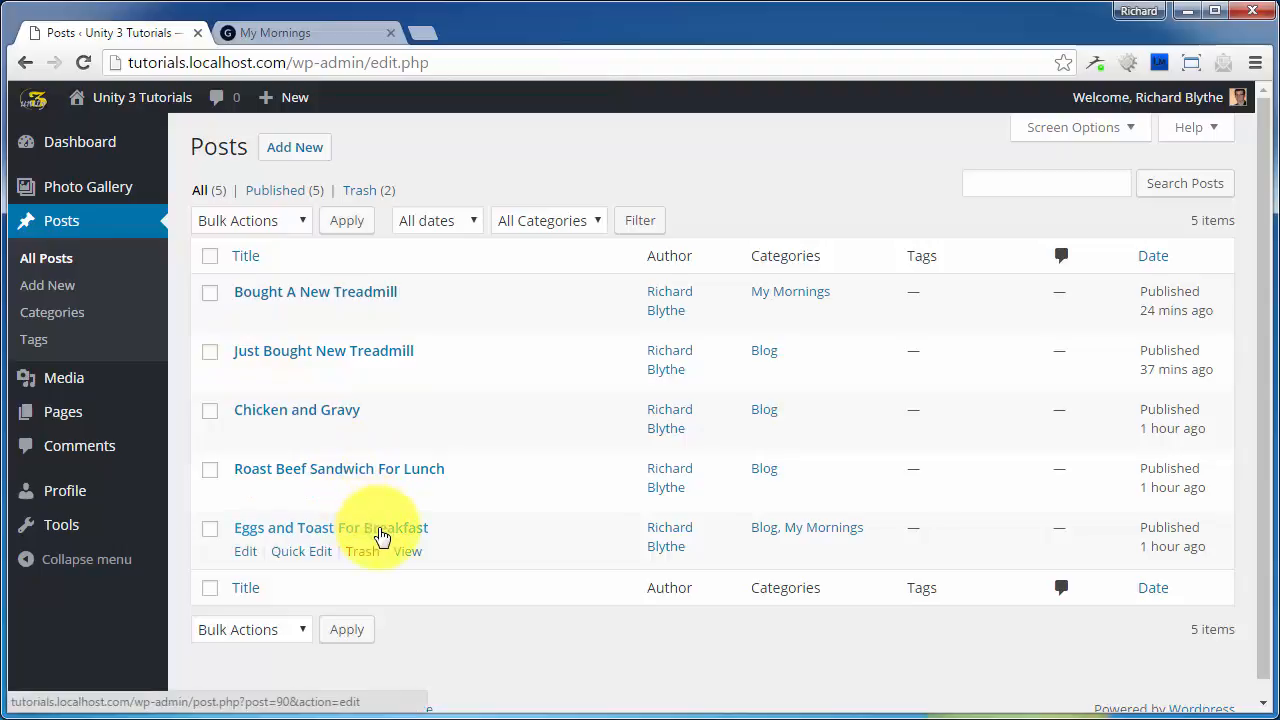
click(381, 533)
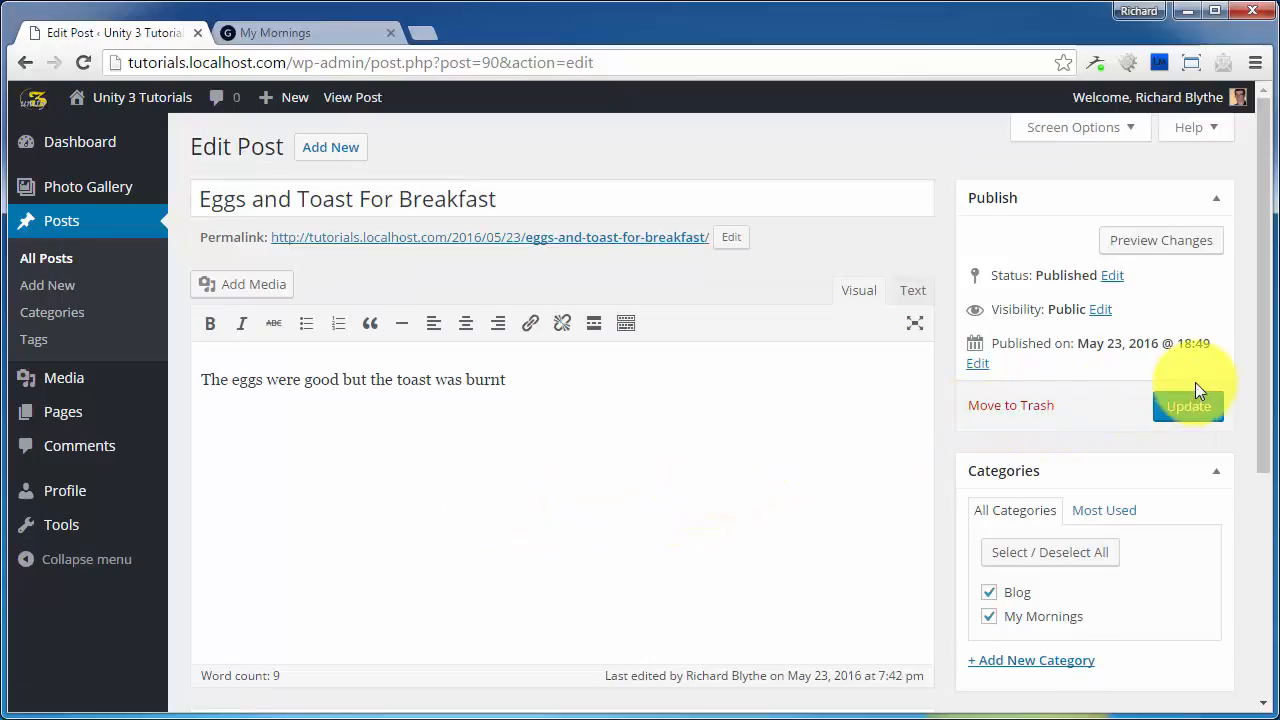
drag(1260, 363, 1249, 569)
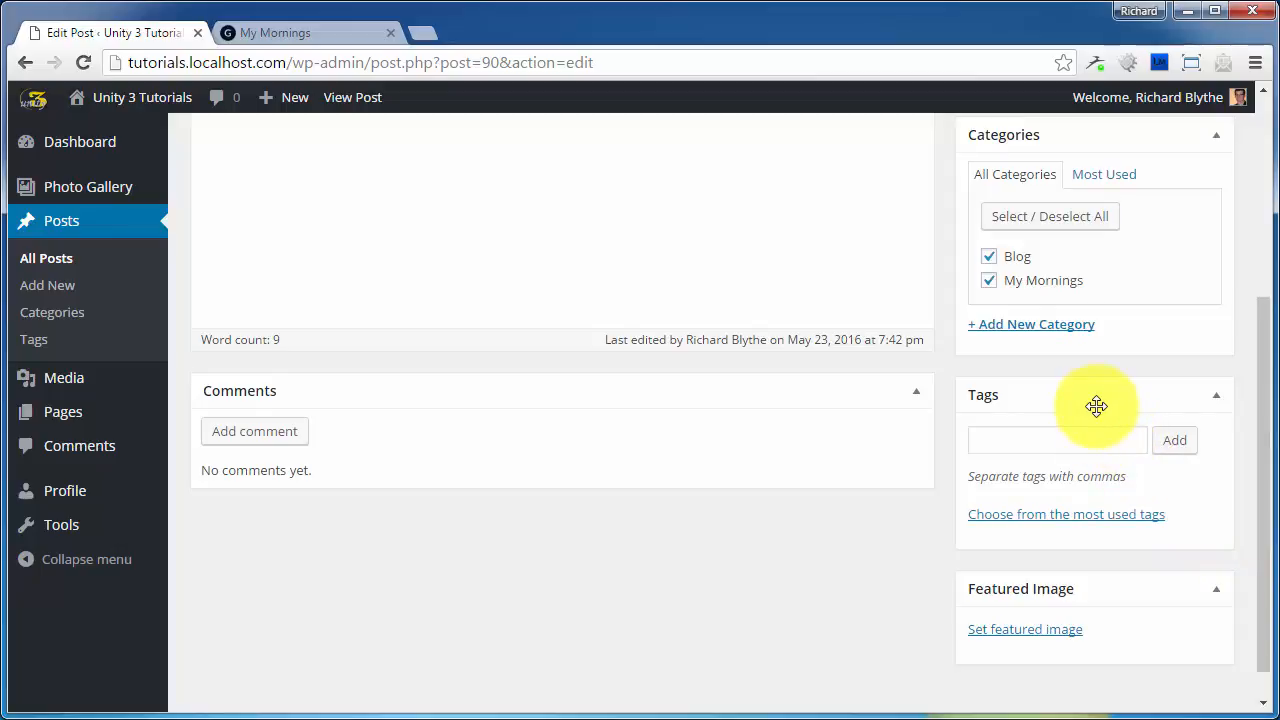
click(1027, 438)
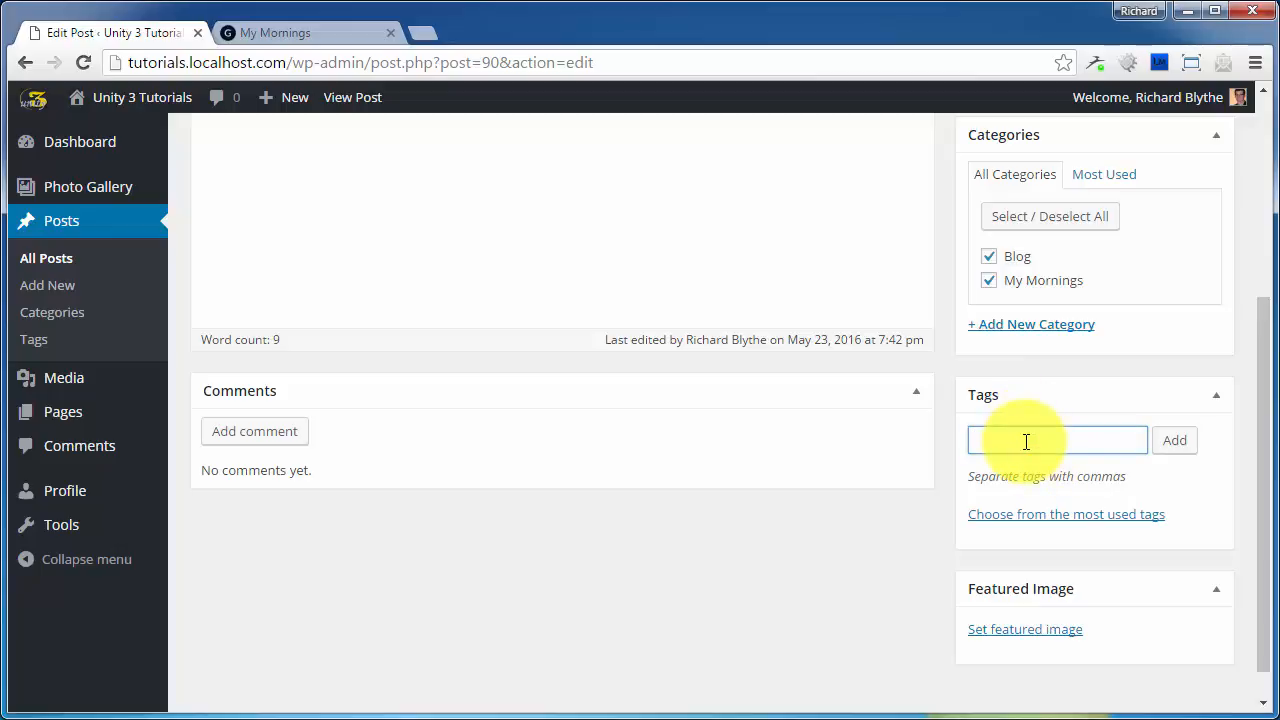
text(gluten free)
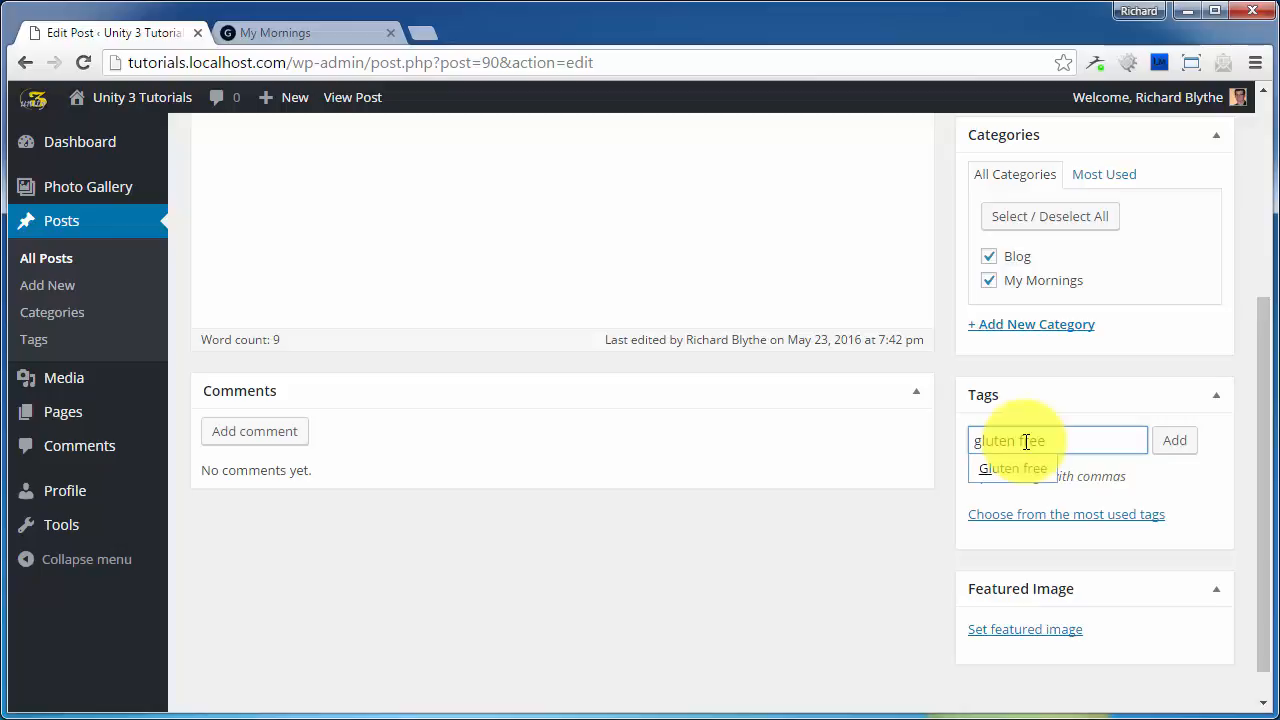
key(Return)
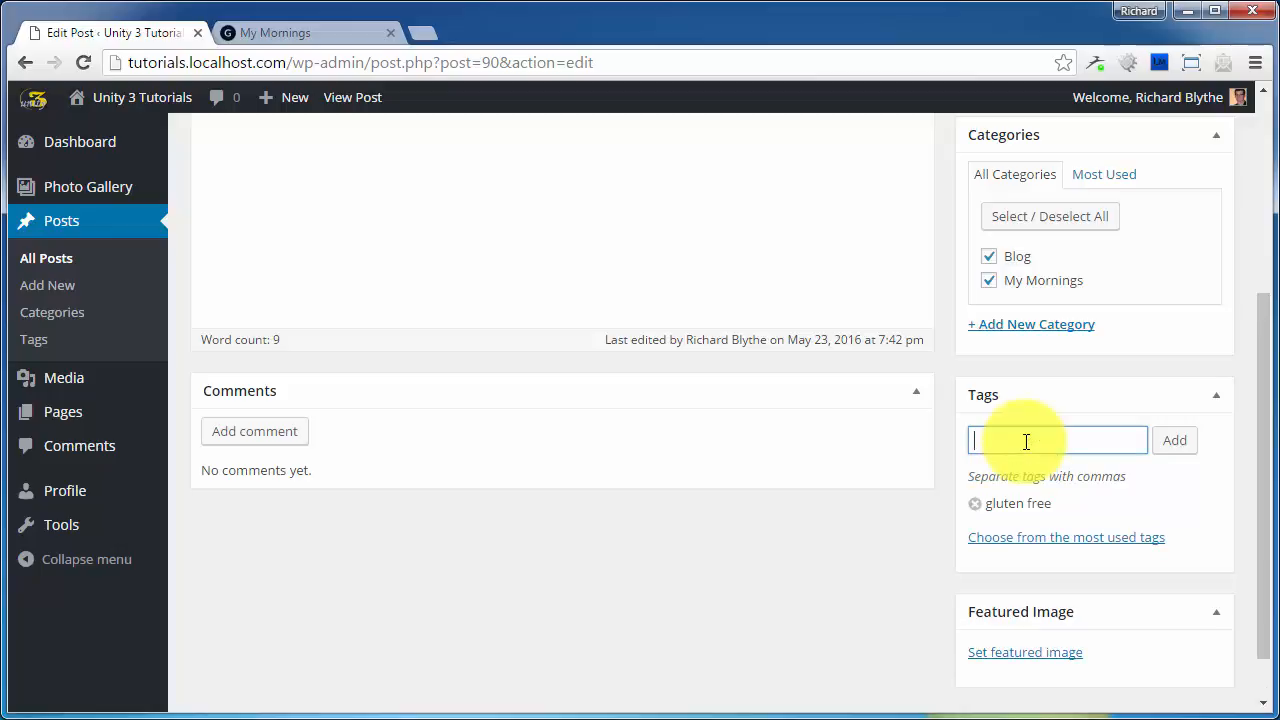
Add the tag "scrambled eggs" to the "Eggs and Toast For Breakfast" post.
click(1026, 440)
text(scrambled eggs)
key(Return)
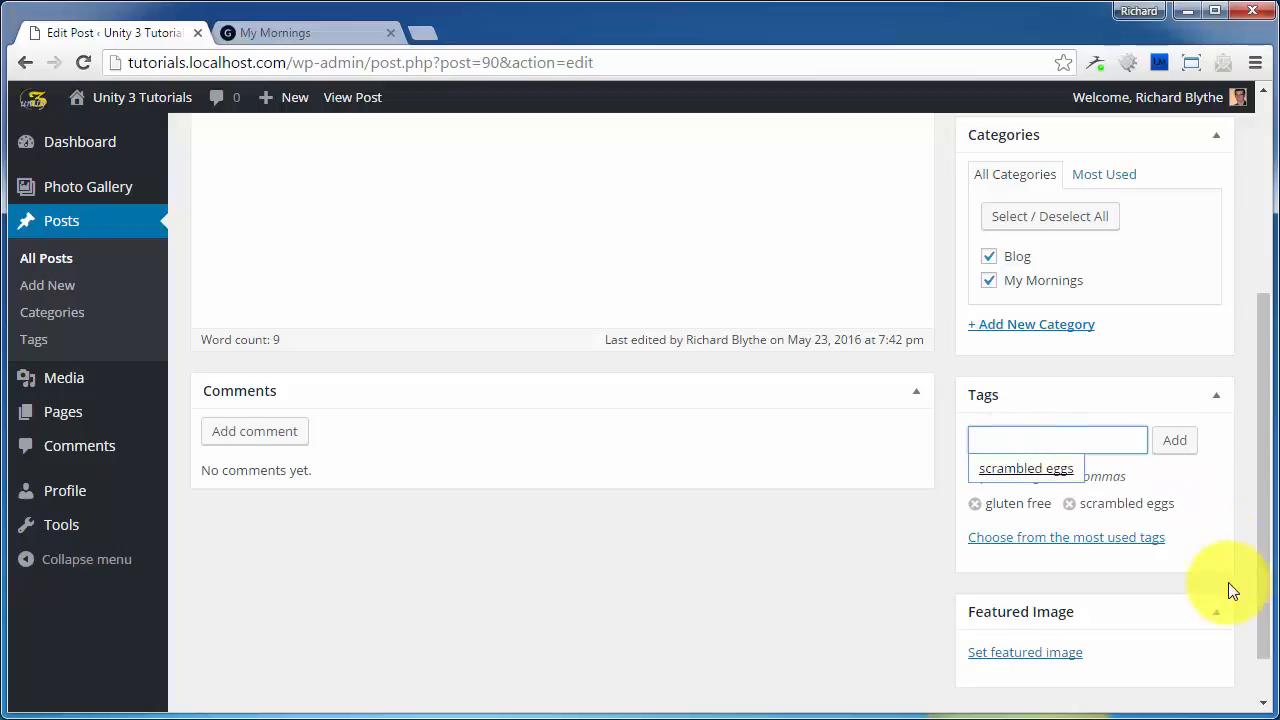
click(1208, 514)
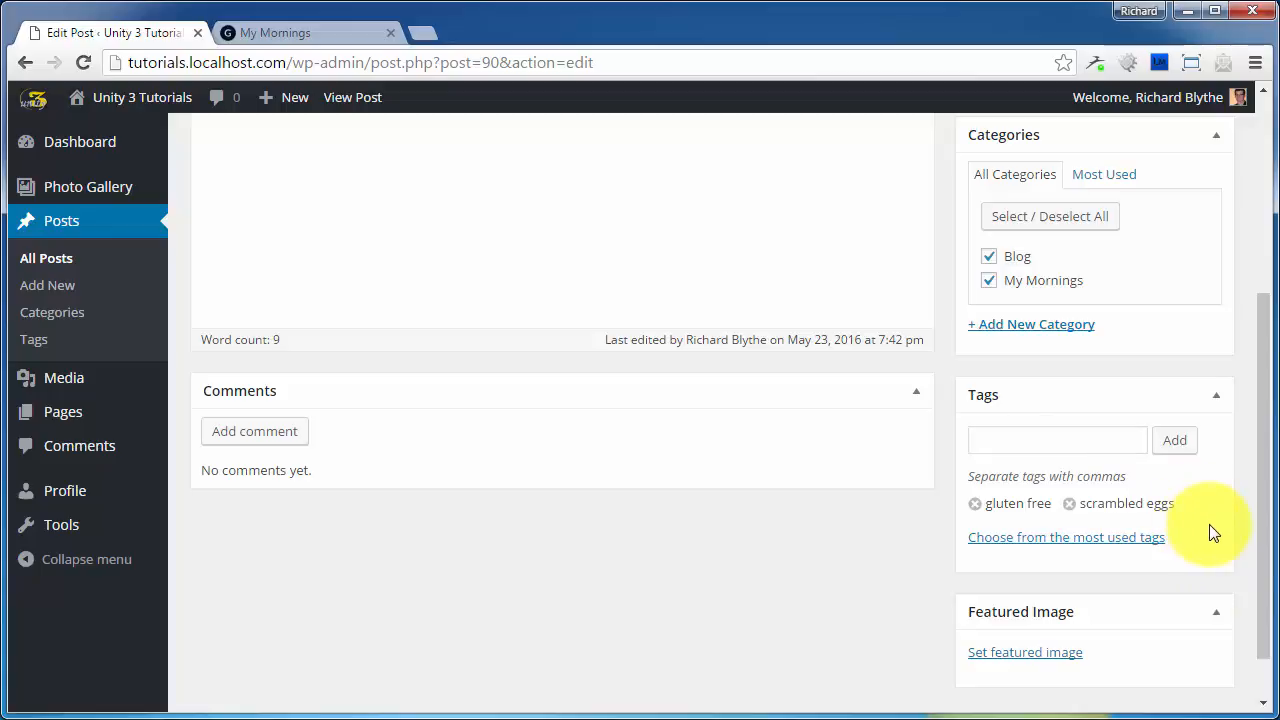
scroll(972, 560, up, 3)
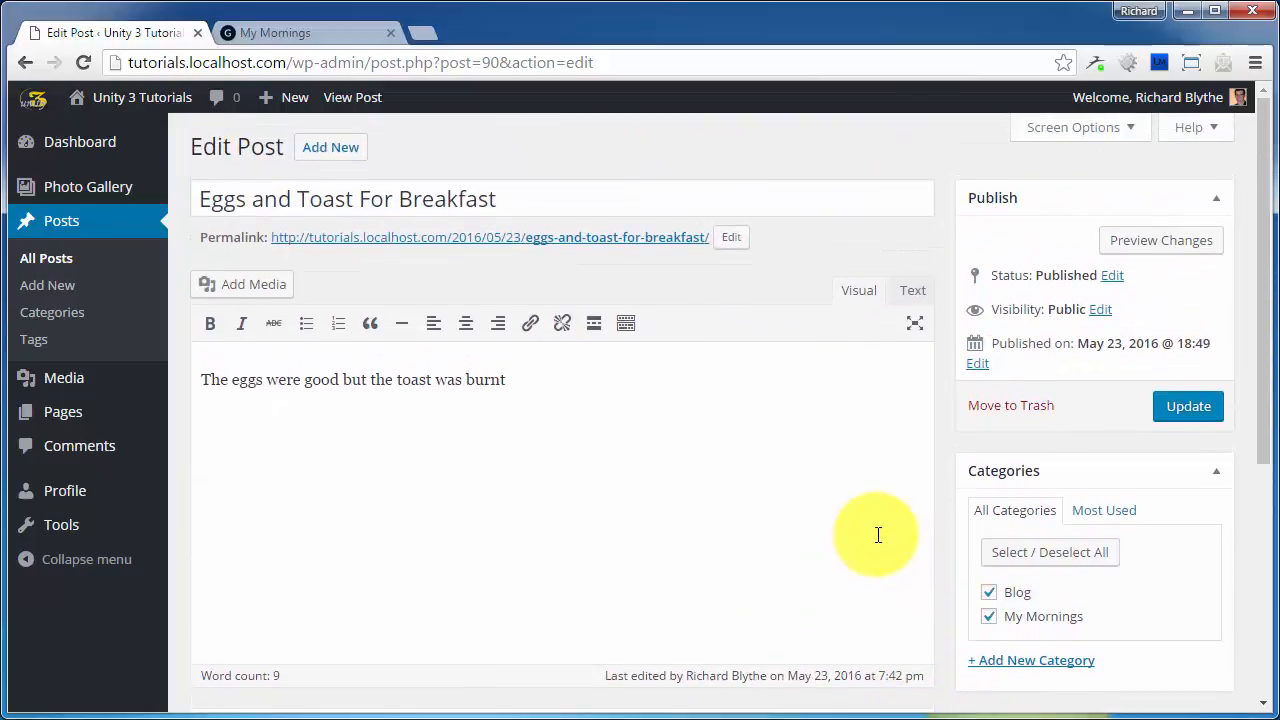
scroll(878, 535, down, 4)
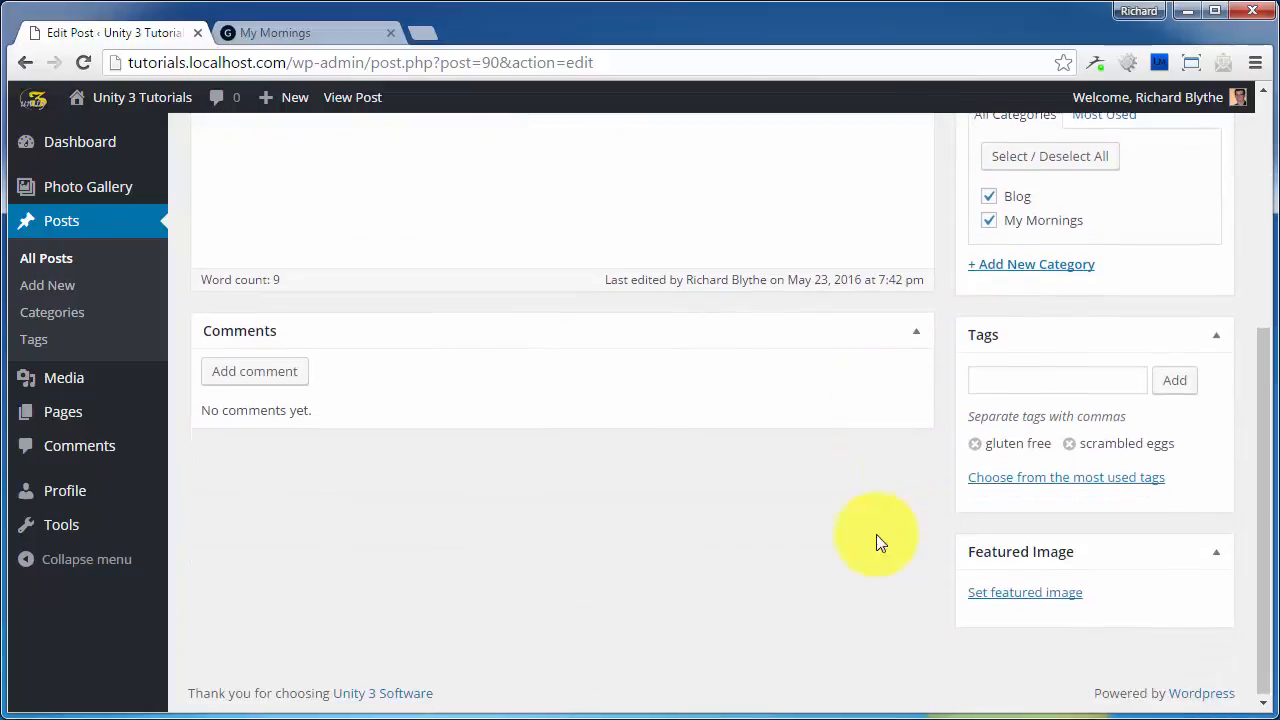